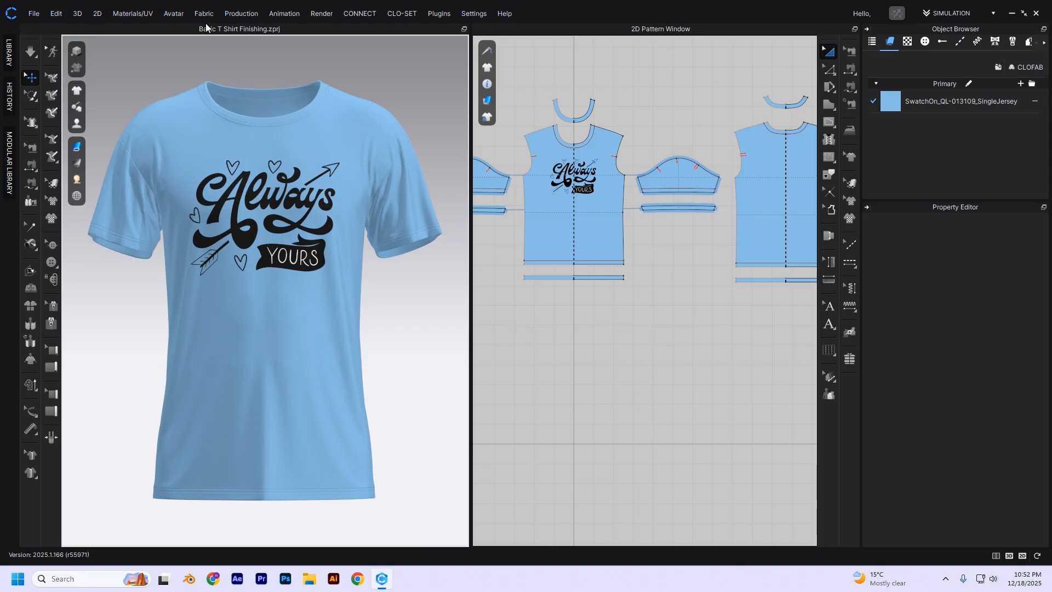
- Open the Render window and widen it against the 3D garment view
left_click(321, 15)
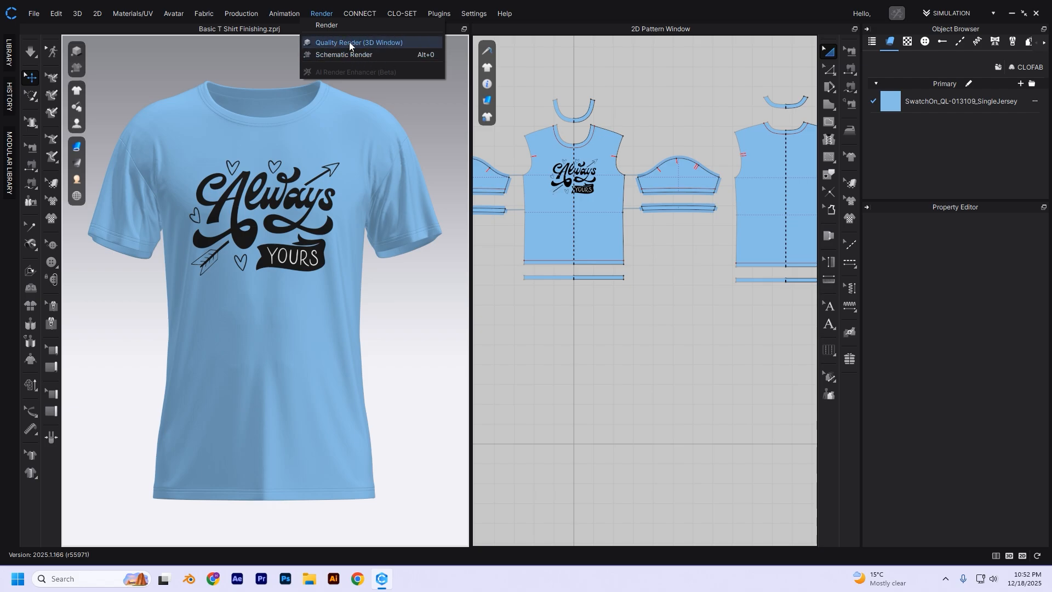
left_click(326, 25)
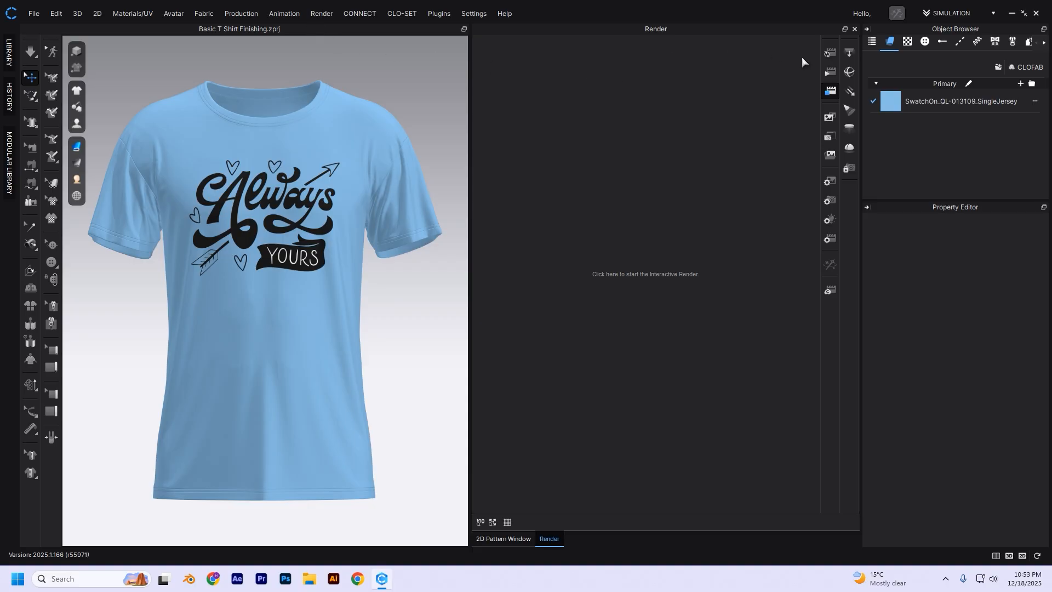
left_click_drag(470, 252, 429, 249)
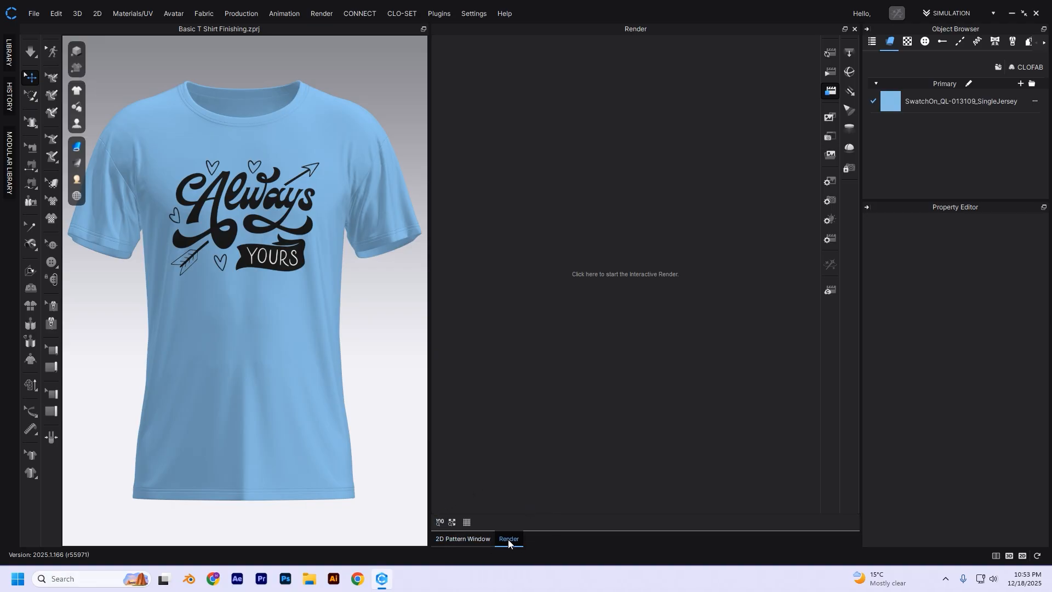
- View the T-shirt's pattern pieces in the 2D Pattern Window and return to the Render window
left_click(451, 540)
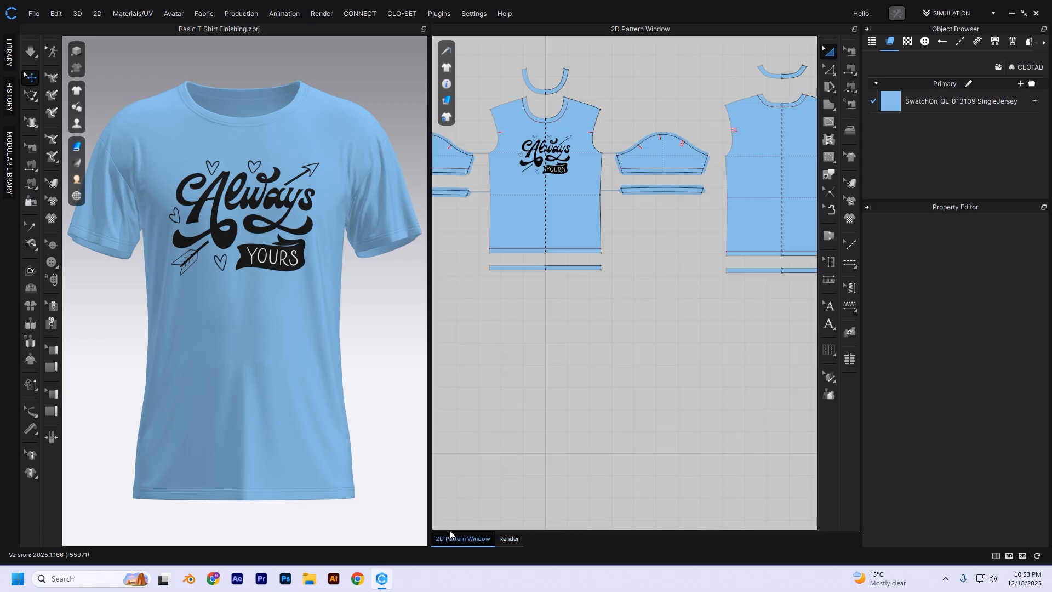
middle_click_drag(571, 119, 583, 192)
scroll(577, 198, "up", 3)
scroll(605, 186, "down", 2)
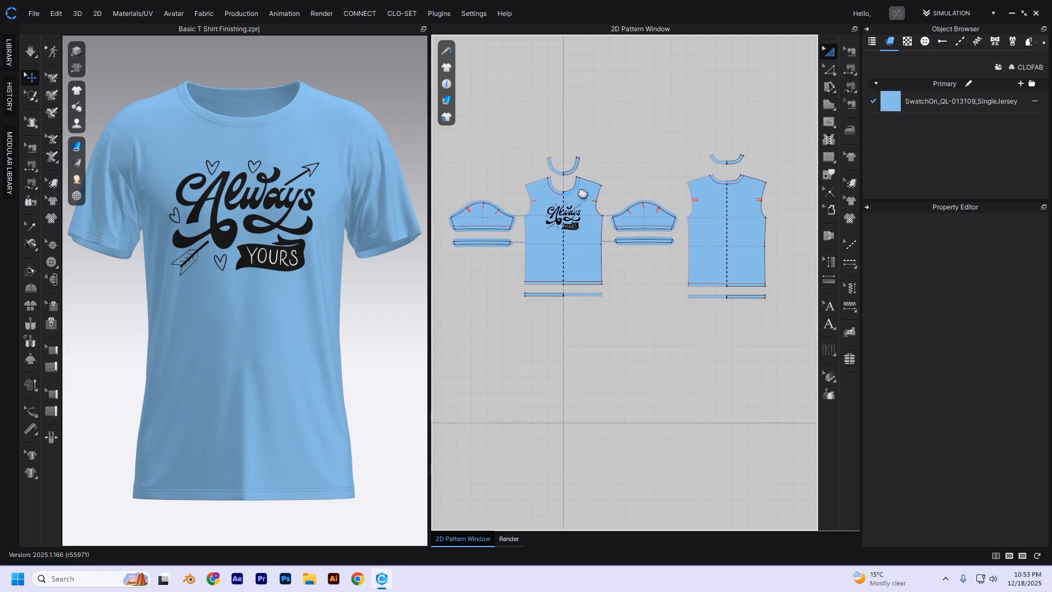
left_click(510, 541)
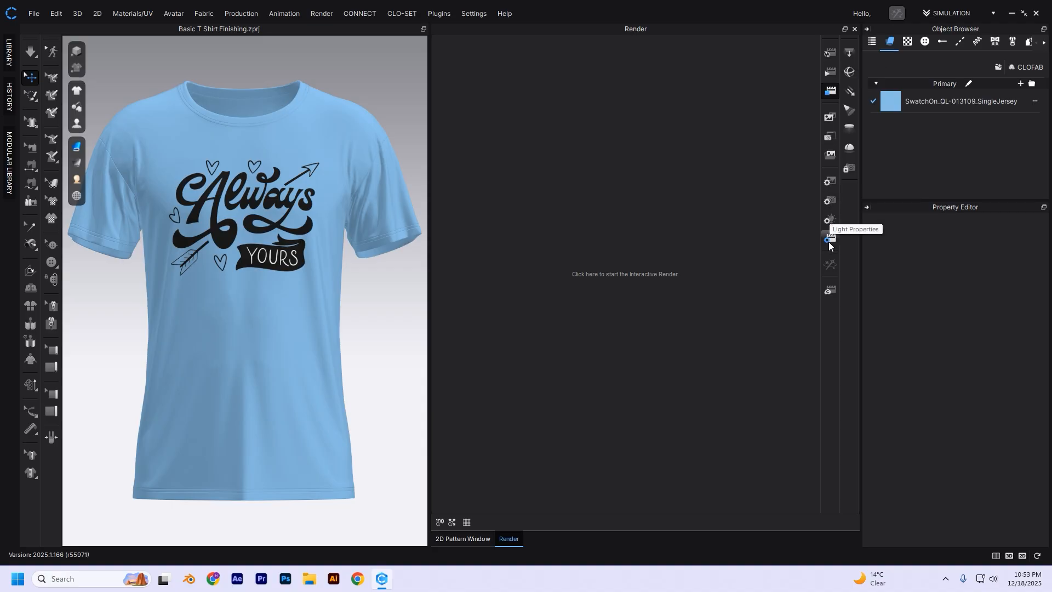
- Show the Image/Video render properties in an enlarged Property Editor and look through the available output types
mouse_move(830, 271)
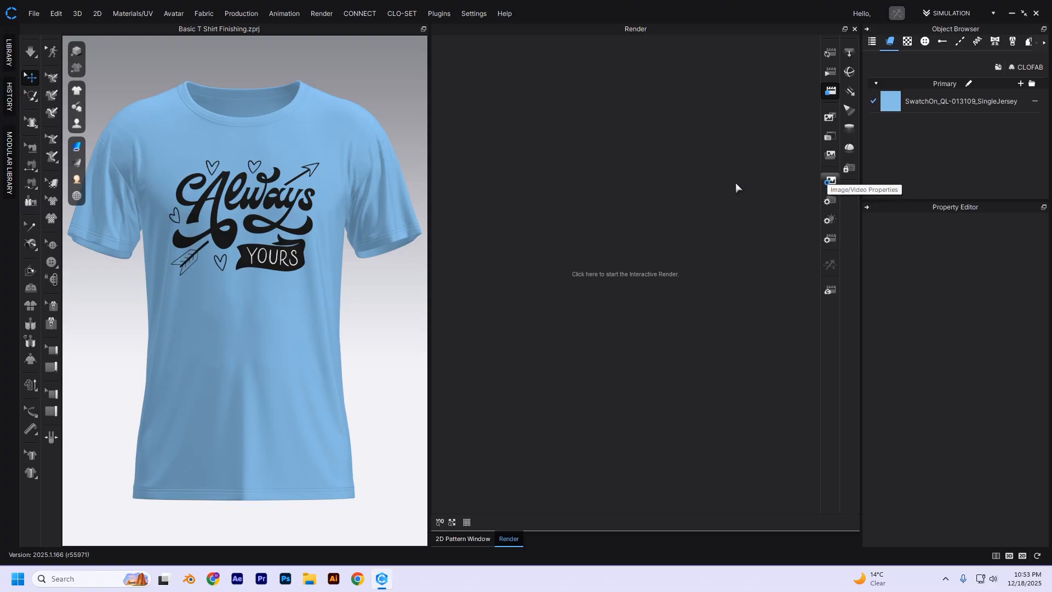
left_click(828, 181)
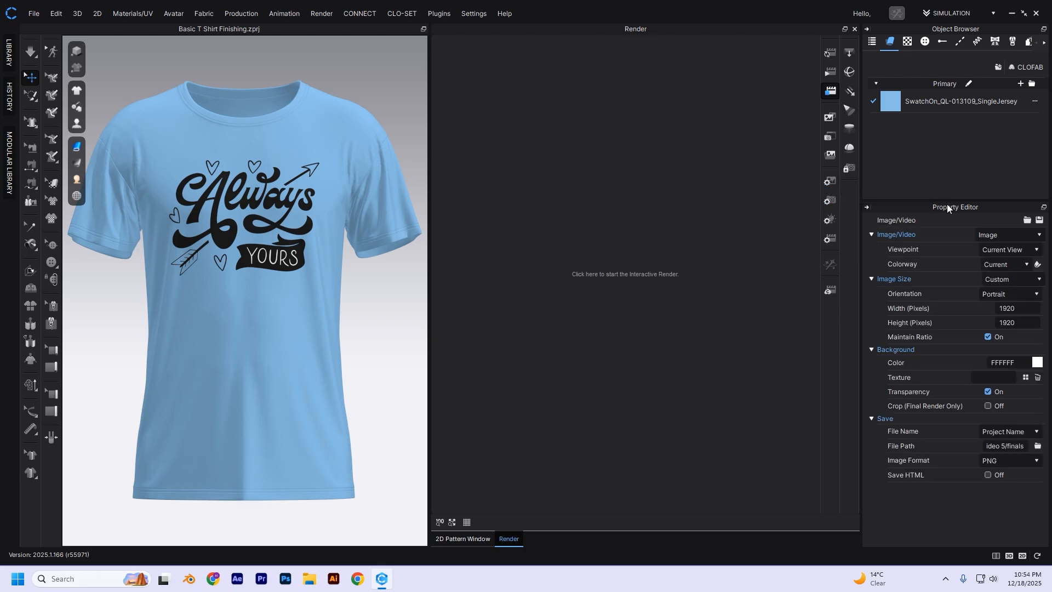
left_click_drag(944, 200, 943, 170)
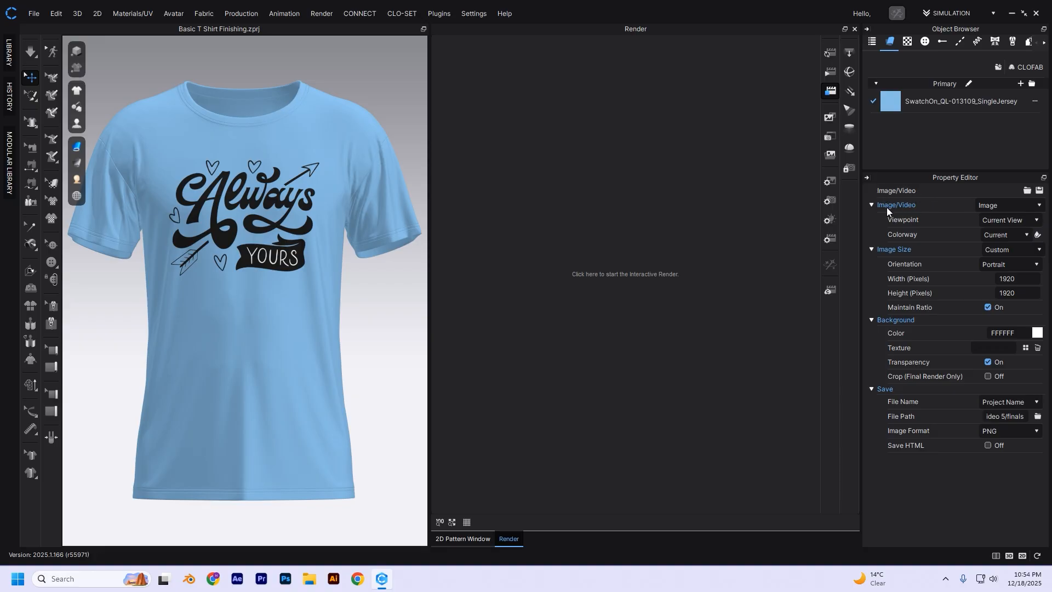
left_click(1025, 211)
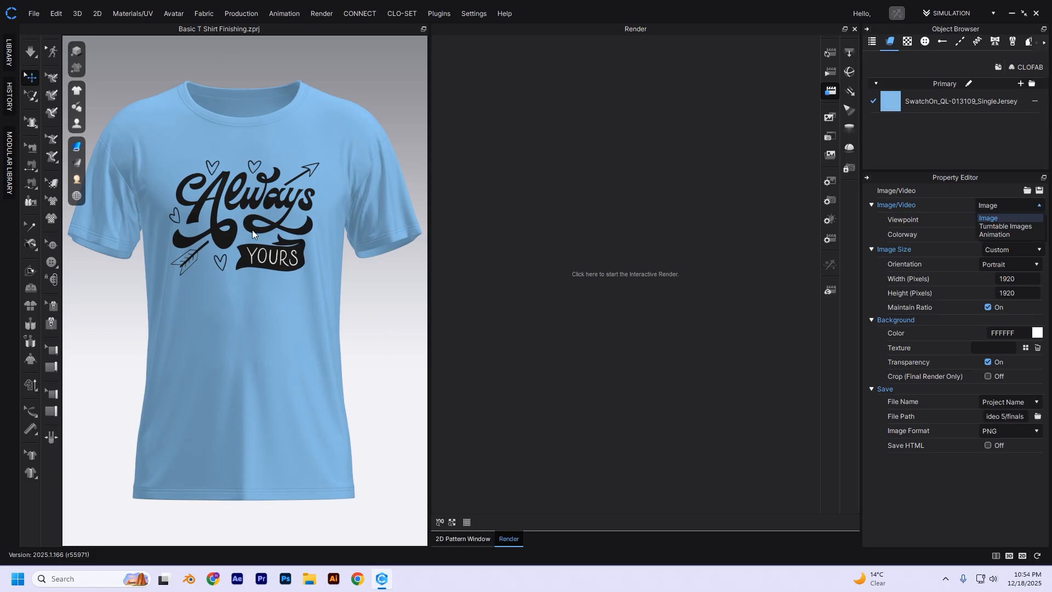
left_click(377, 283)
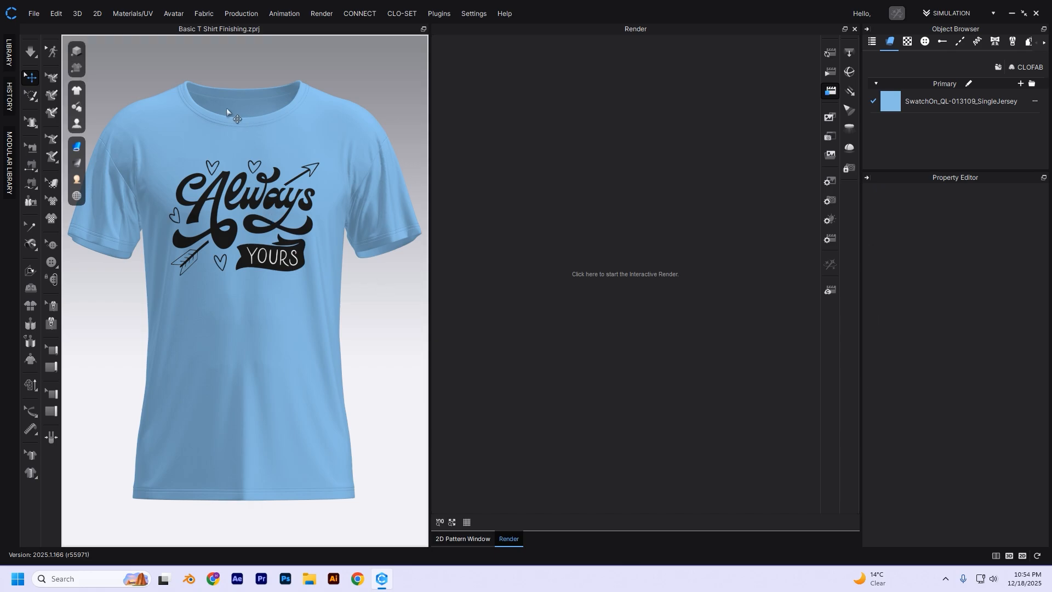
- Inspect the T-shirt from an angle, and return to the front view with the shirt filling the 3D window
scroll(256, 157, "down", 2)
scroll(257, 156, "up", 1)
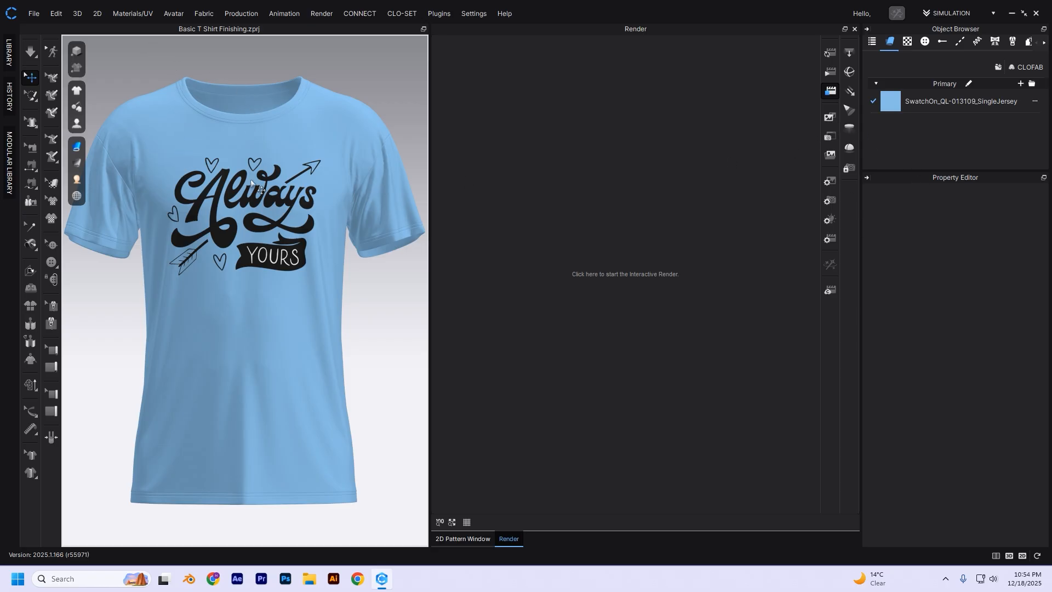
right_click_drag(210, 226, 270, 237)
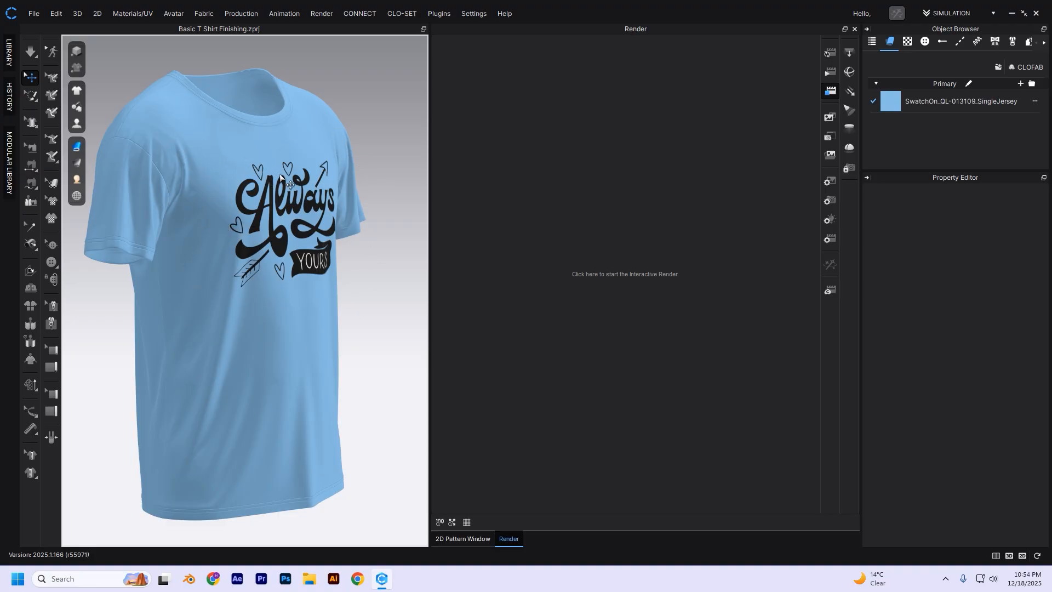
key("2")
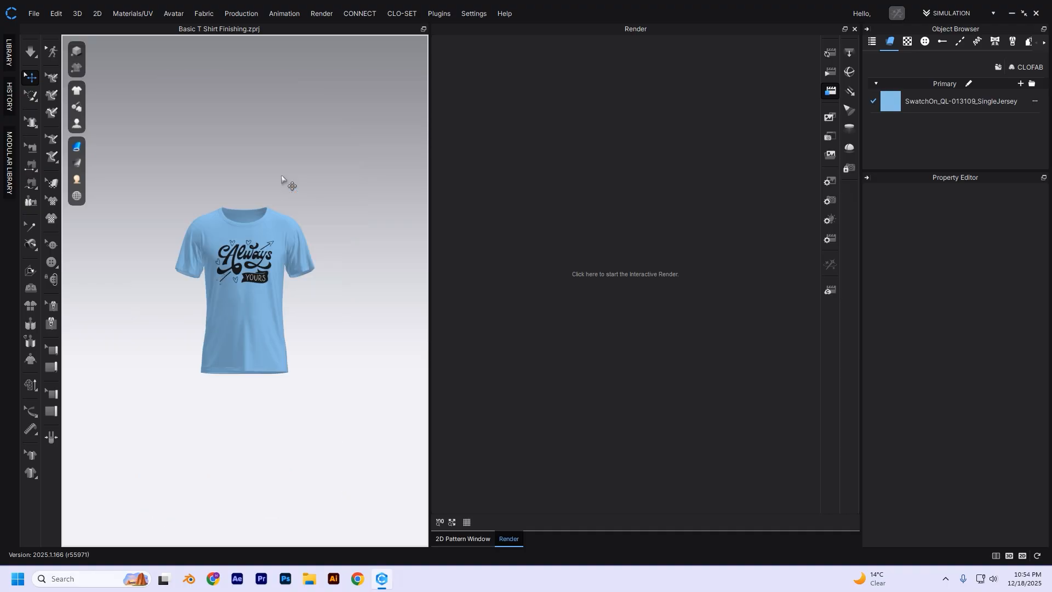
scroll(248, 282, "down", 1)
scroll(248, 281, "up", 2)
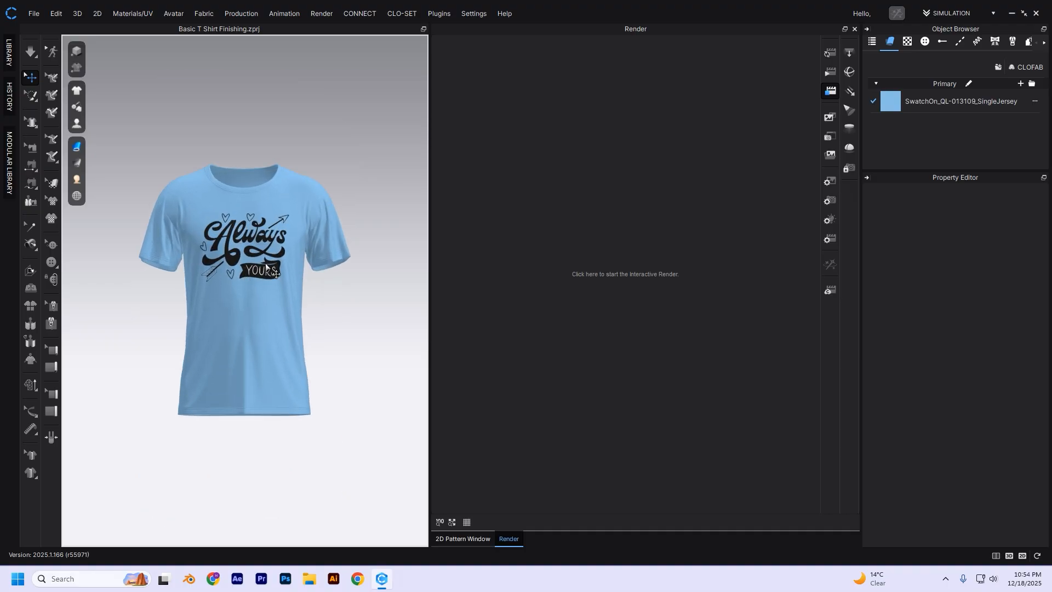
scroll(265, 263, "up", 3)
scroll(274, 267, "up", 3)
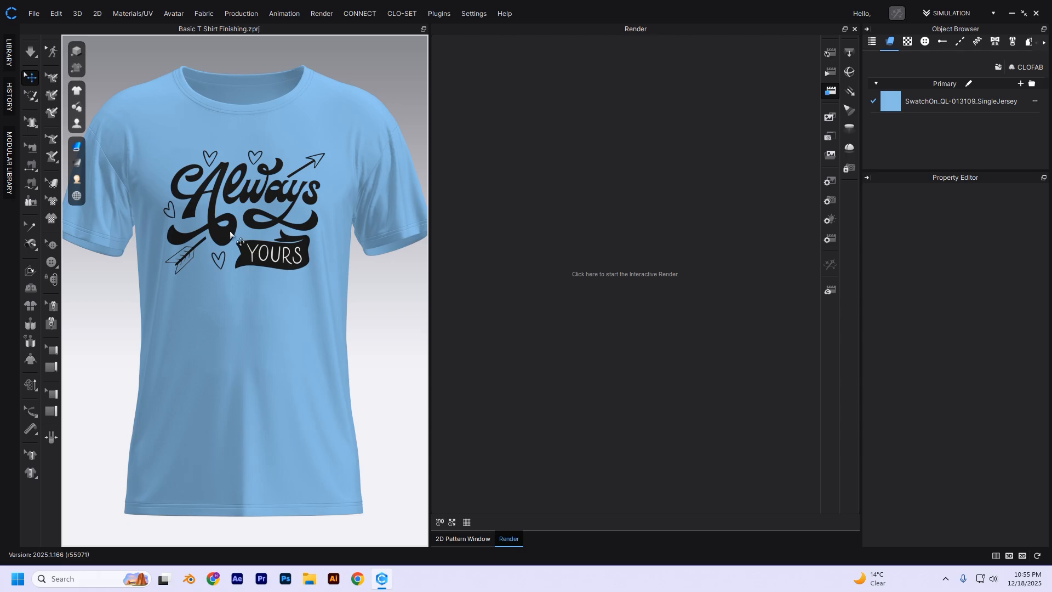
- Set the render output type to Turntable Images in the Image/Video properties
left_click(831, 182)
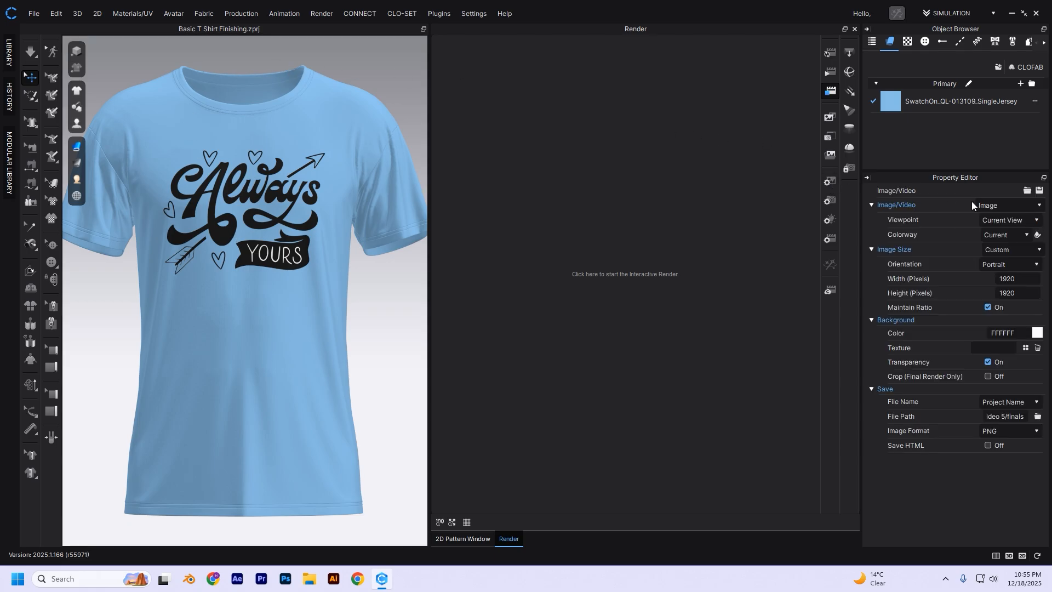
left_click(1021, 208)
left_click(994, 218)
left_click(1027, 205)
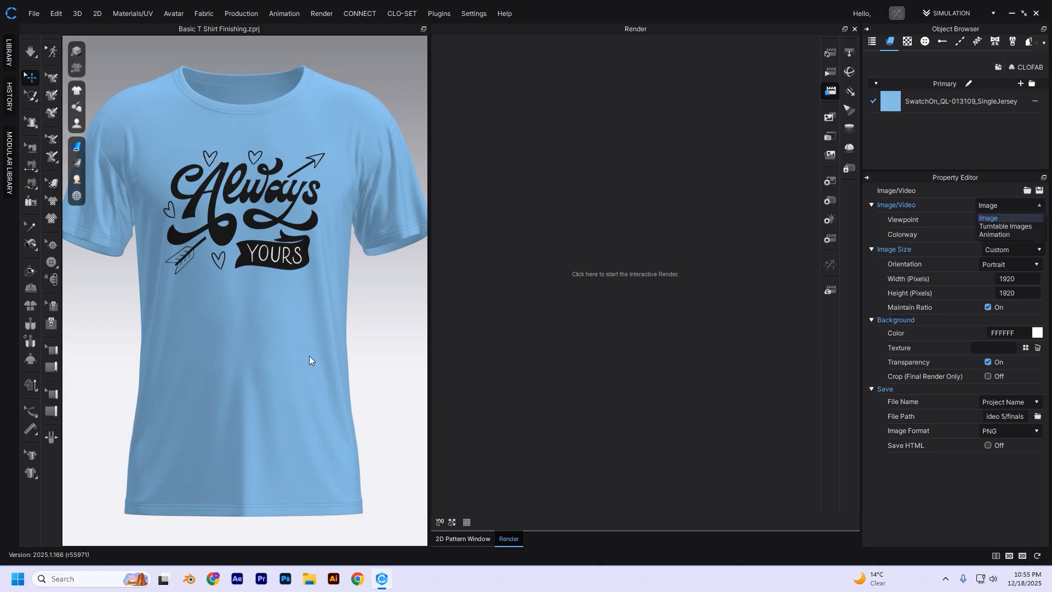
left_click(1018, 226)
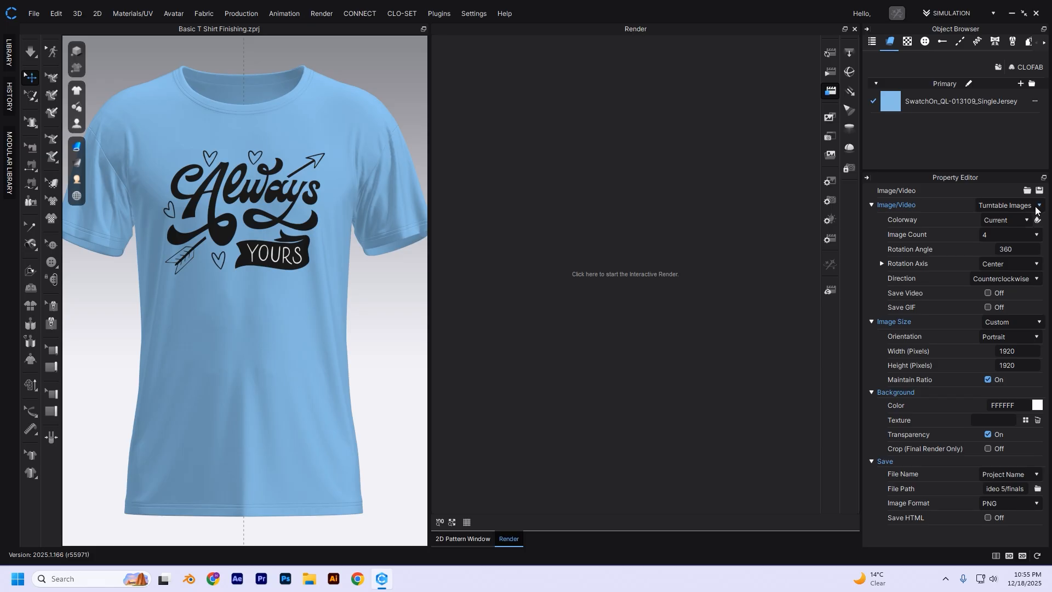
- Compare the settings offered by the Image and Turntable Images output types, finishing on Turntable Images
right_click_drag(215, 316, 698, 306)
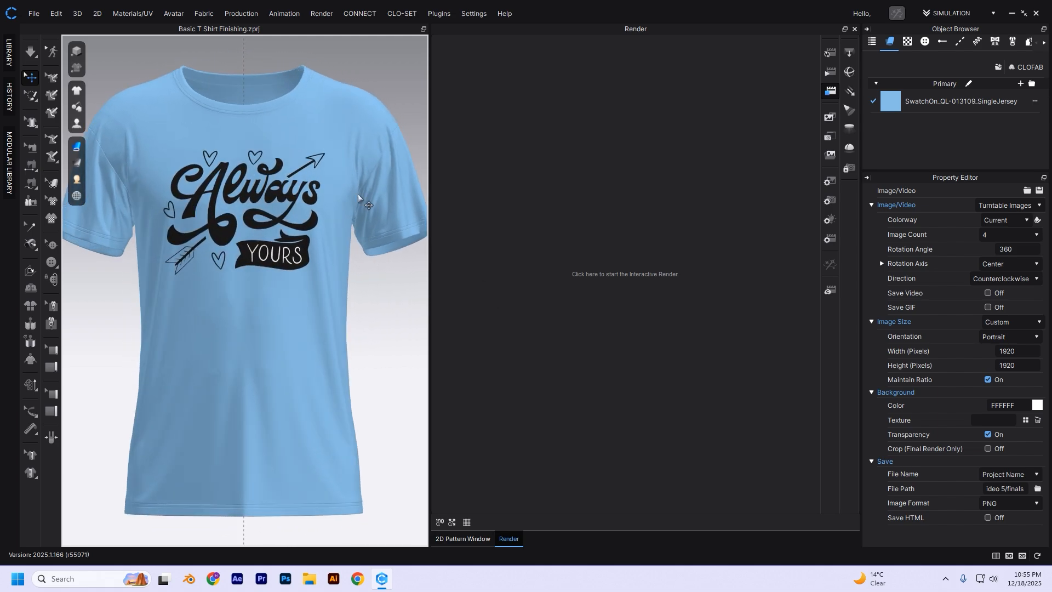
left_click(1024, 206)
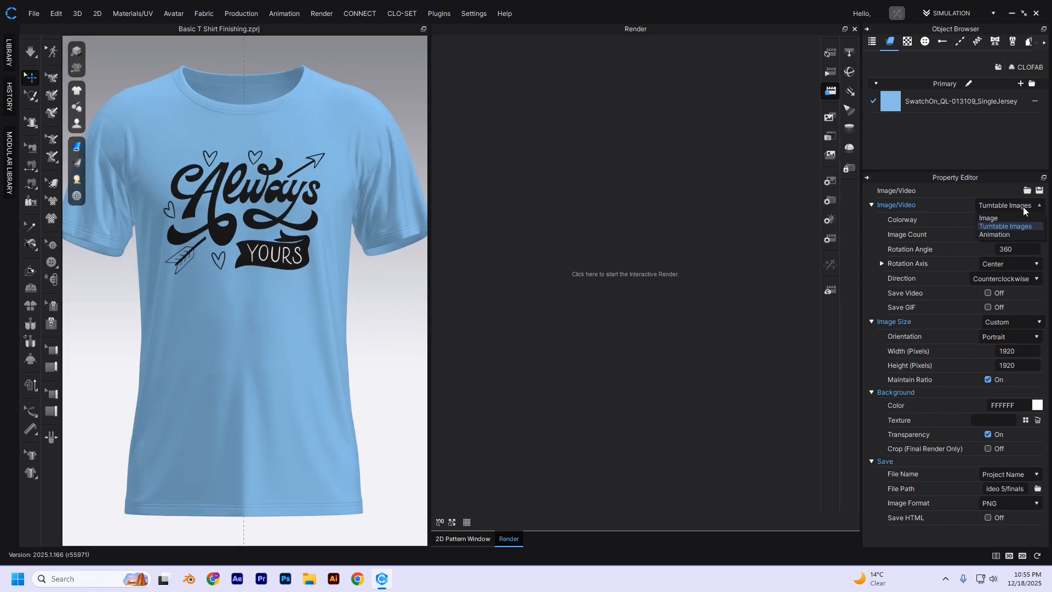
left_click(994, 218)
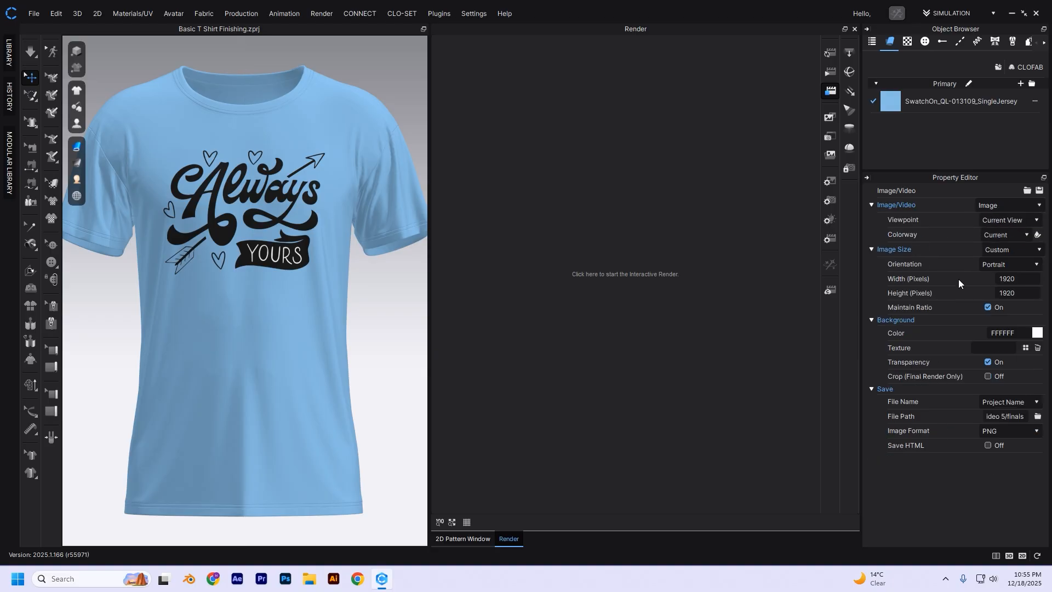
left_click(1005, 209)
left_click(991, 224)
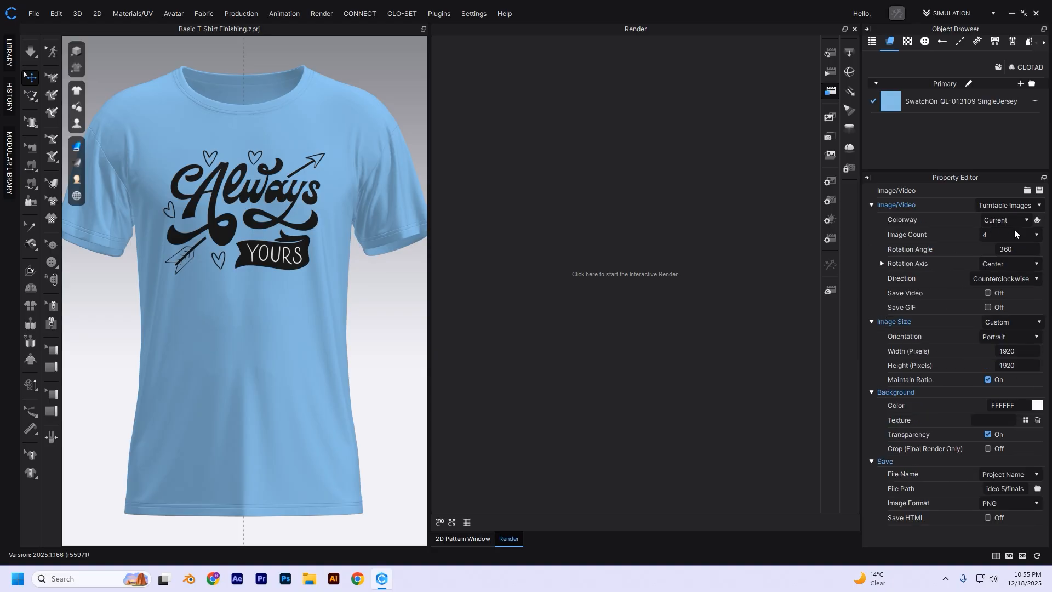
mouse_move(76, 196)
left_click(1002, 208)
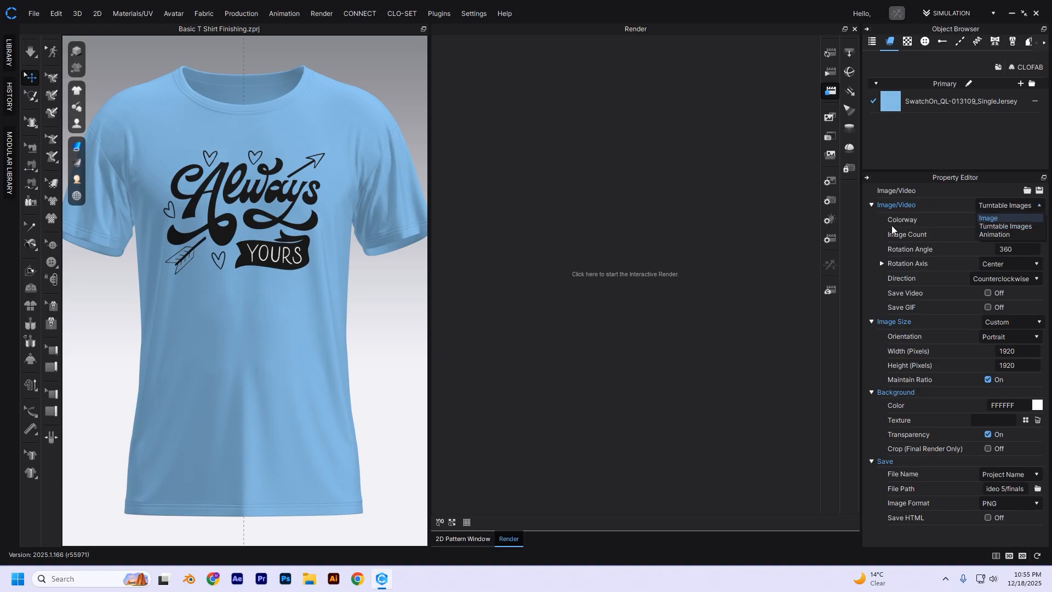
left_click(1003, 227)
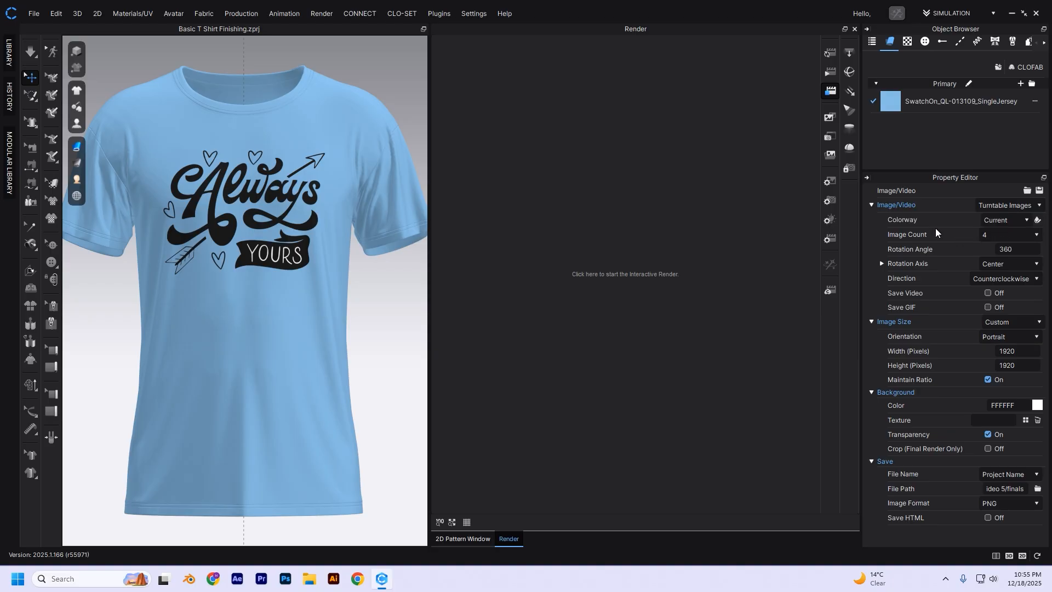
left_click(1014, 205)
left_click(998, 218)
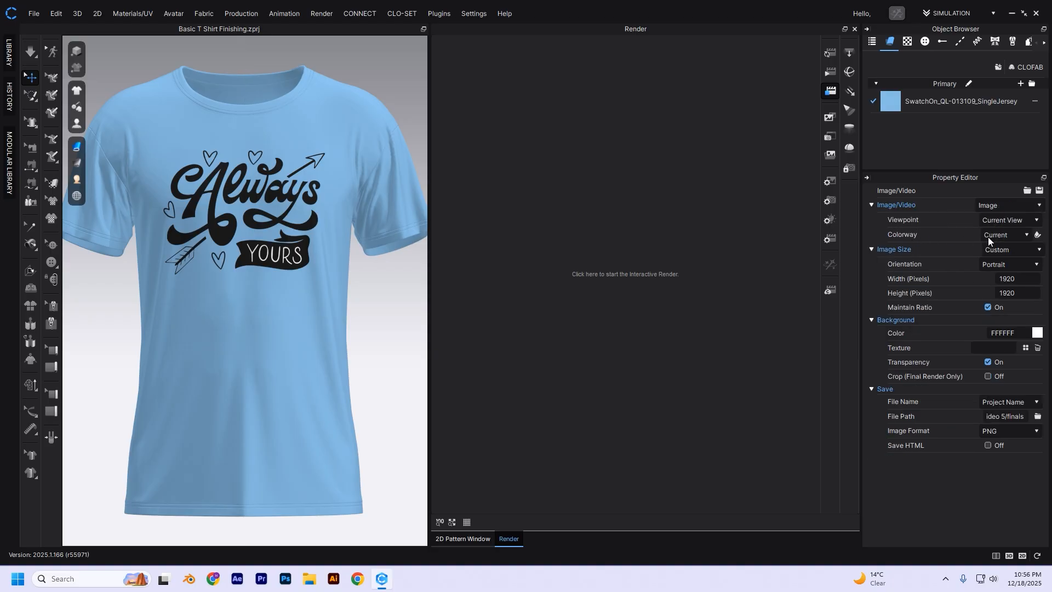
left_click(1000, 208)
left_click(1002, 225)
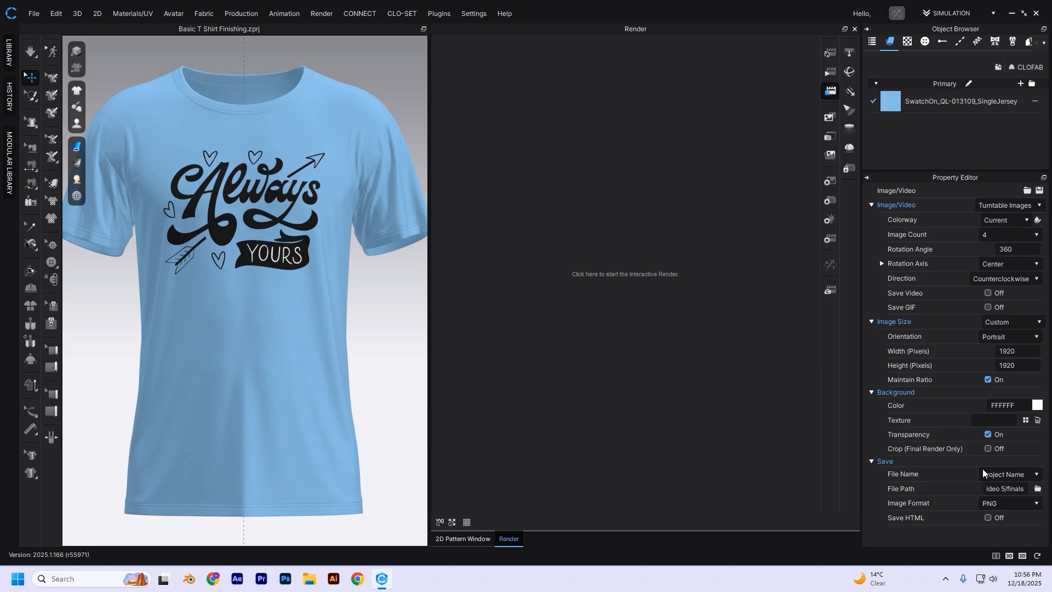
- Set the turntable image count to 64 and rotate the T-shirt to preview the turntable angles
left_click(1021, 247)
left_click(1014, 238)
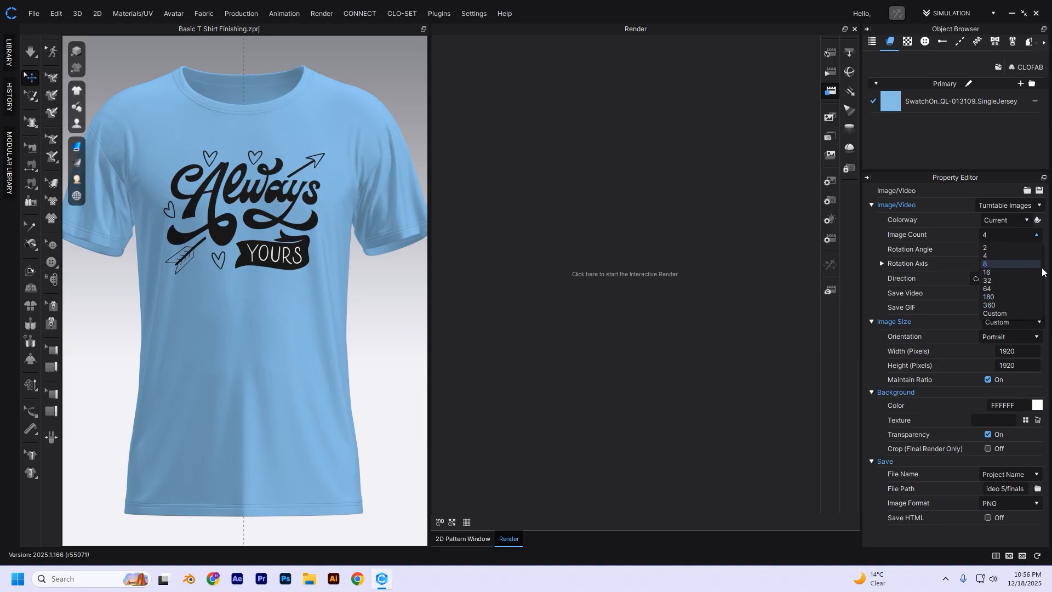
left_click(992, 290)
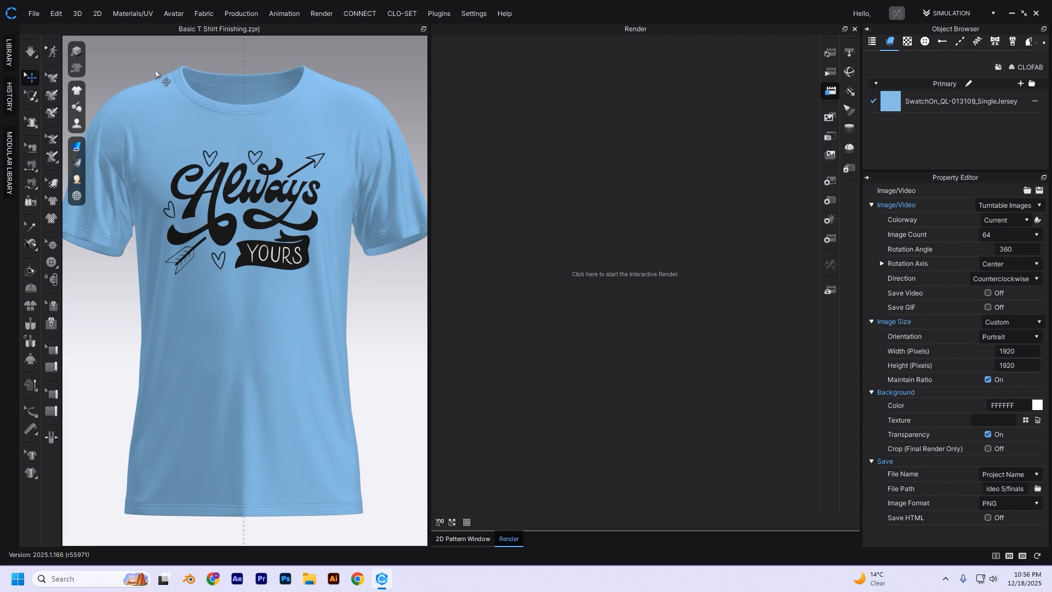
left_click(383, 322)
right_click_drag(264, 273, 733, 272)
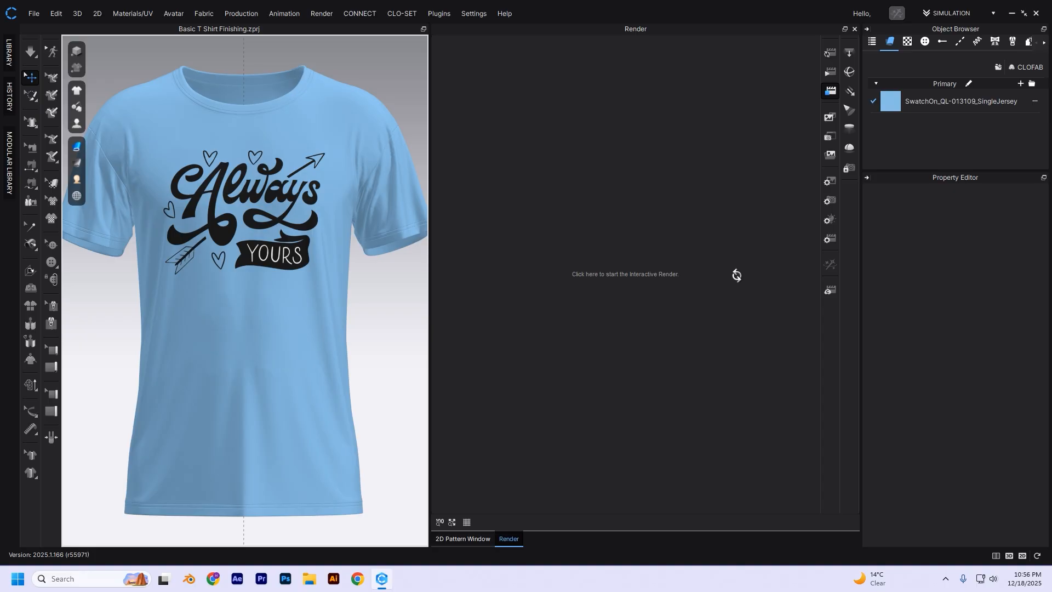
right_click_drag(192, 329, 216, 331)
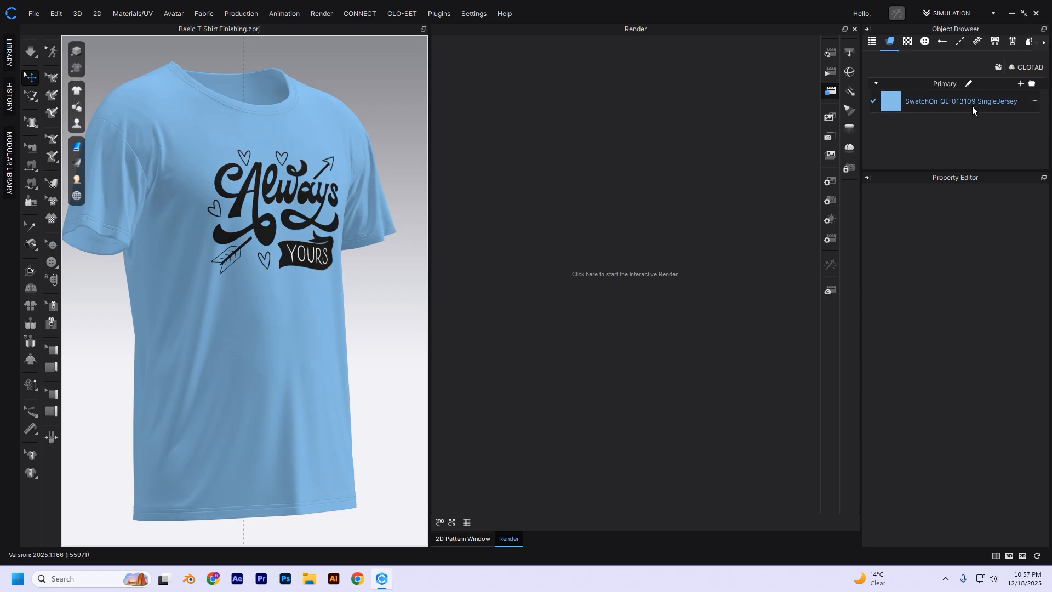
- Set the turntable image count to 4 and turn the T-shirt from the front to the side view
left_click(830, 184)
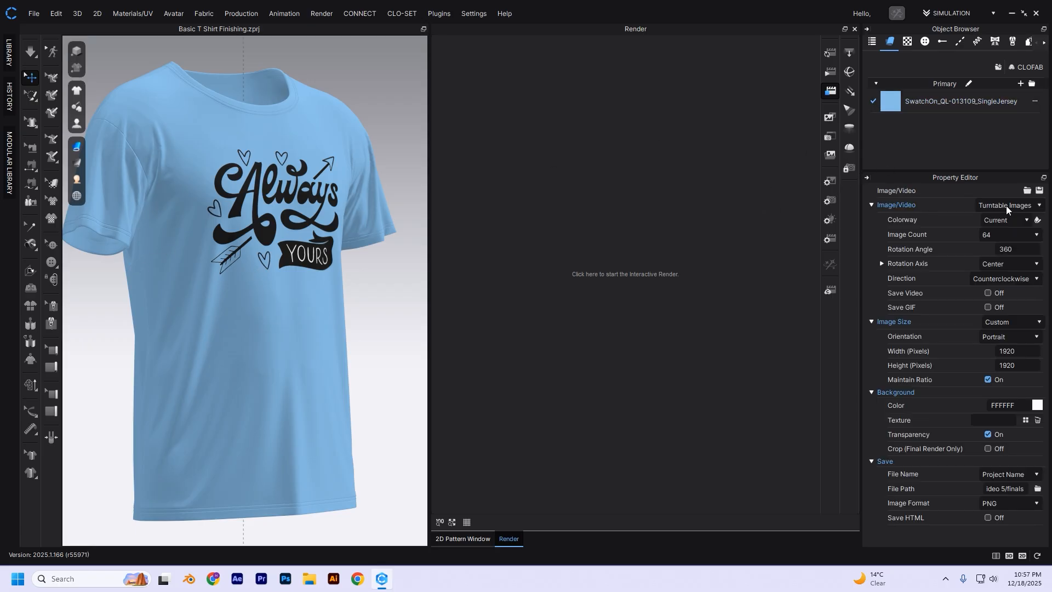
left_click(997, 234)
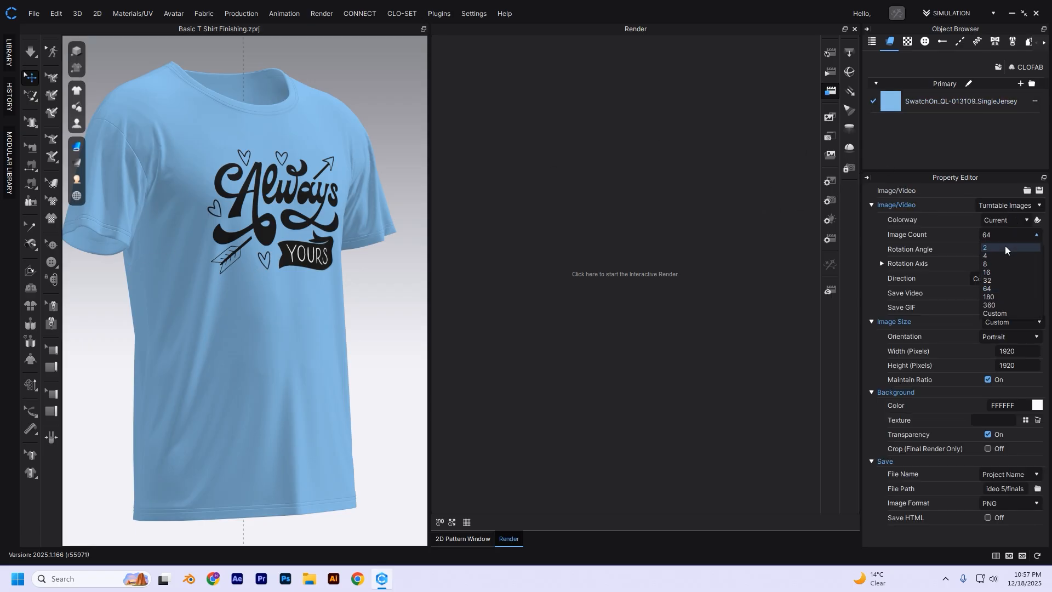
left_click(998, 257)
right_click_drag(404, 301, 353, 299)
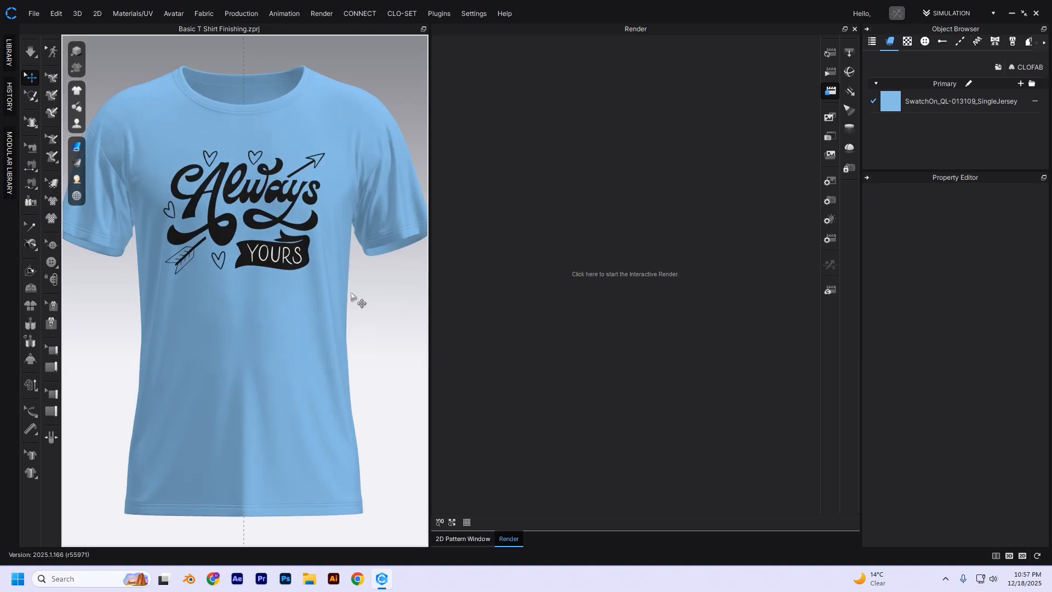
right_click_drag(338, 327, 442, 319)
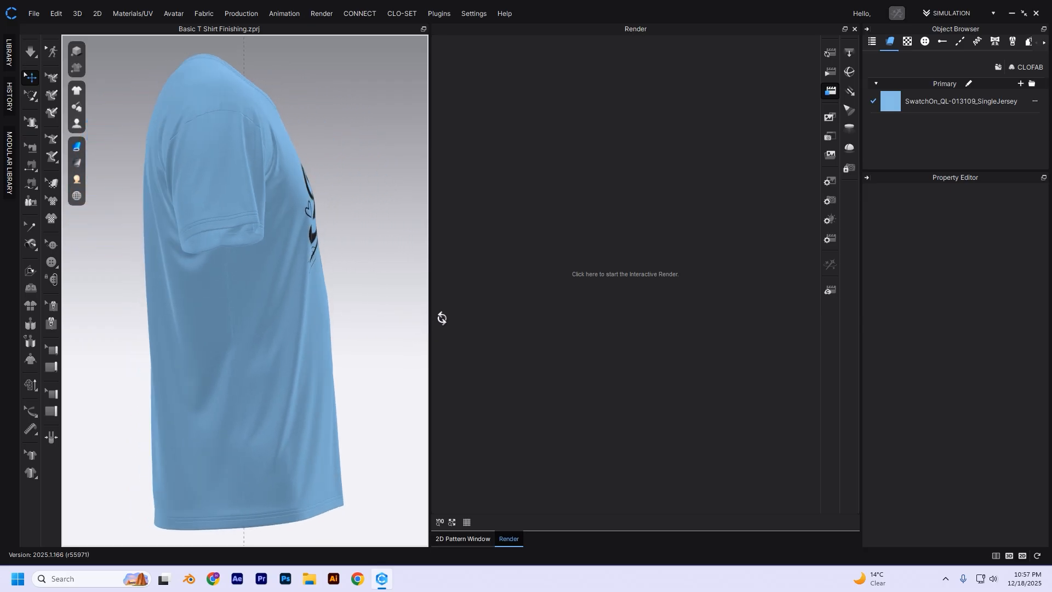
- Turn the T-shirt back to the front view and check the turntable image count options
right_click_drag(211, 395, 556, 366)
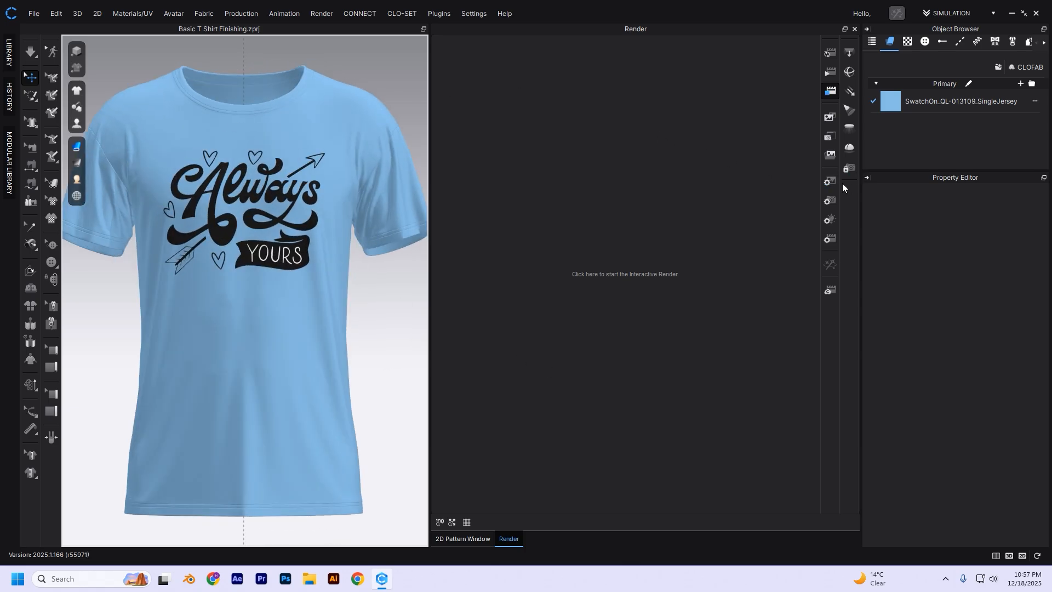
left_click(828, 182)
left_click(1014, 236)
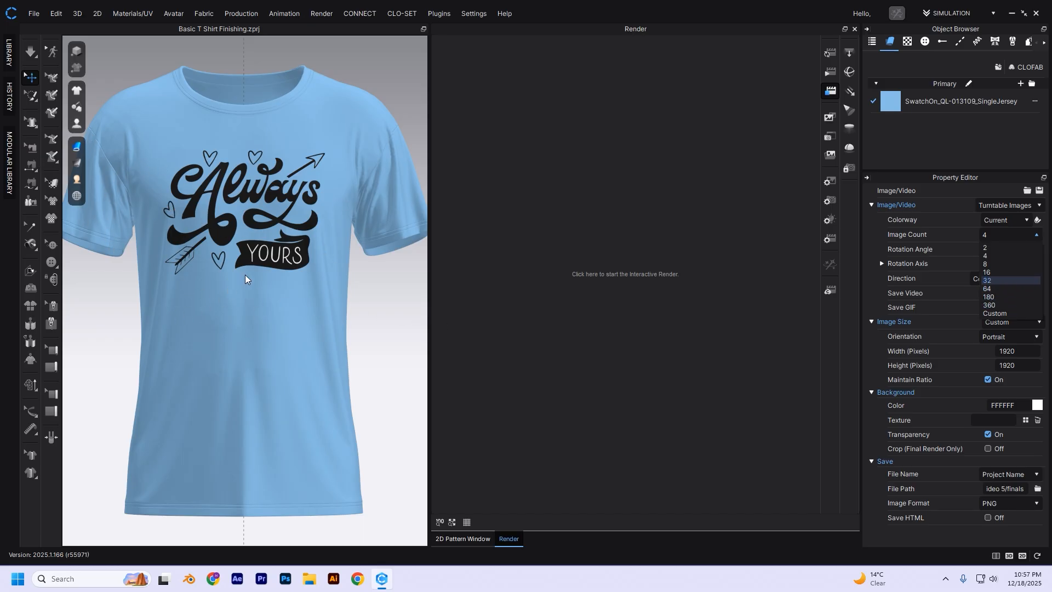
left_click(364, 305)
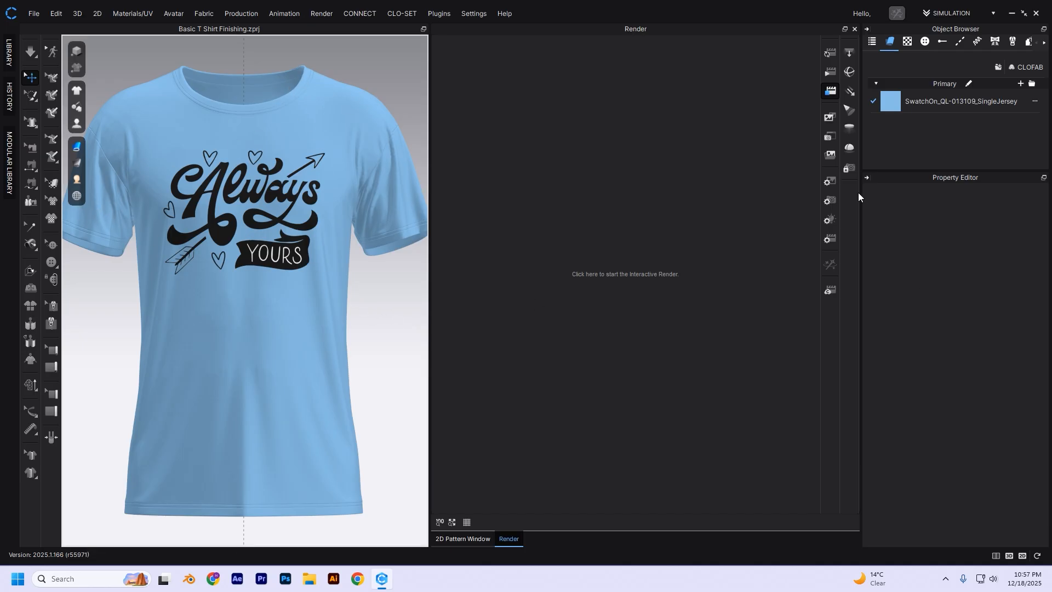
- Examine the rotation angle and direction settings for the turntable images
left_click(830, 182)
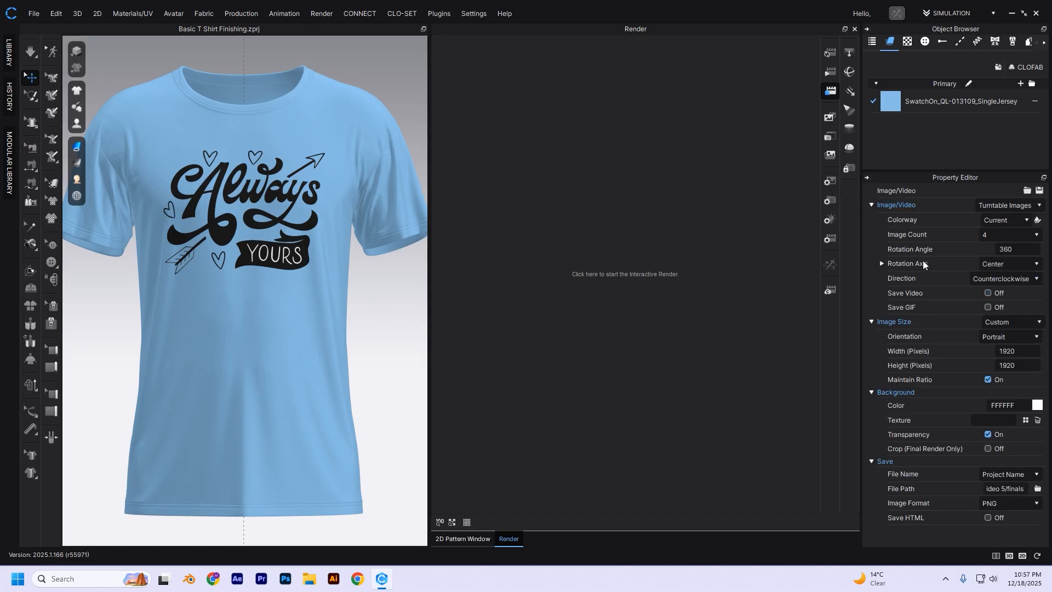
left_click(1035, 248)
left_click(1015, 278)
left_click(362, 289)
right_click_drag(376, 306, 382, 352)
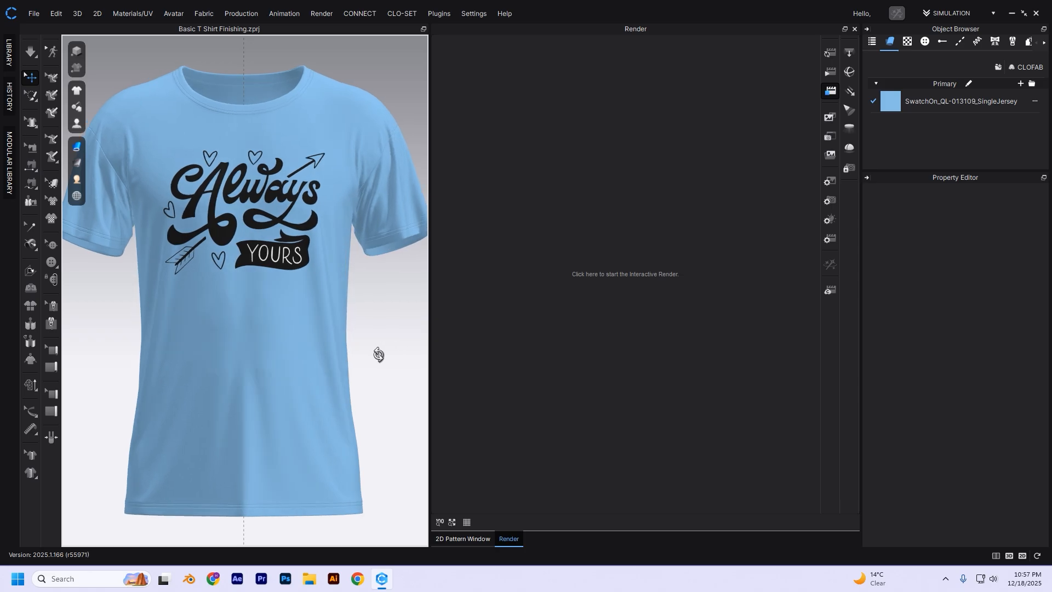
- Set the render image size to the 640 × 480 preset and look through the other presets
left_click(836, 182)
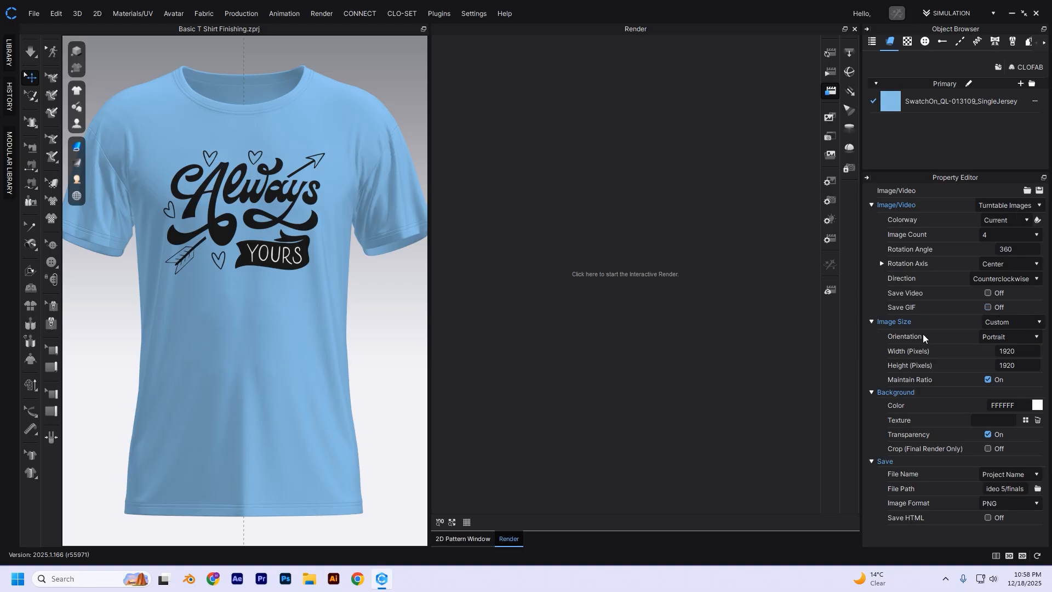
left_click(1036, 322)
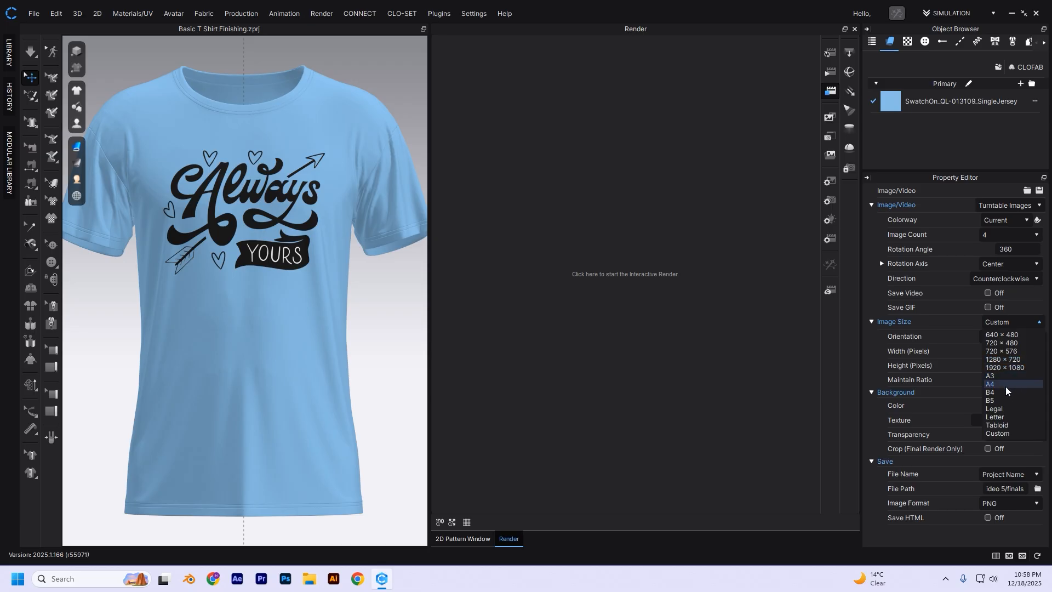
left_click(1020, 335)
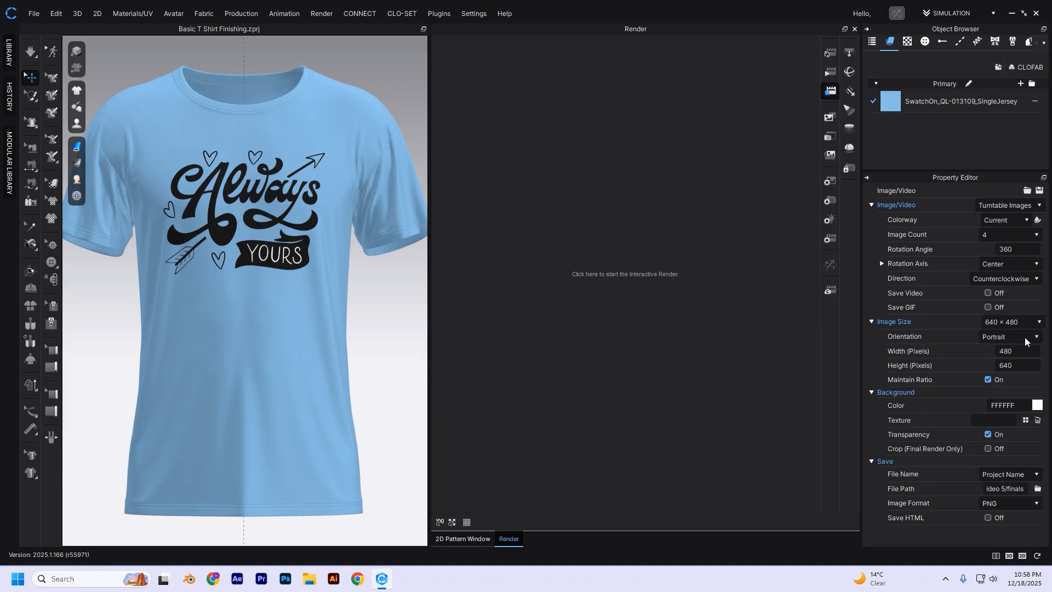
left_click(1038, 323)
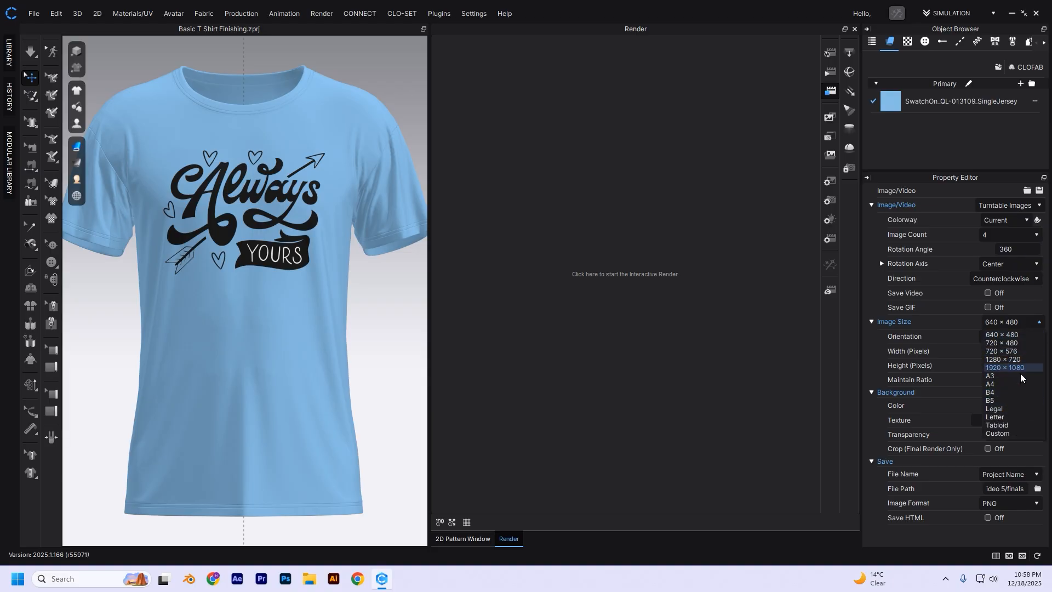
left_click(937, 320)
- Set a custom render image size of 1920 by 1920 pixels with Maintain Ratio turned off
left_click(1030, 355)
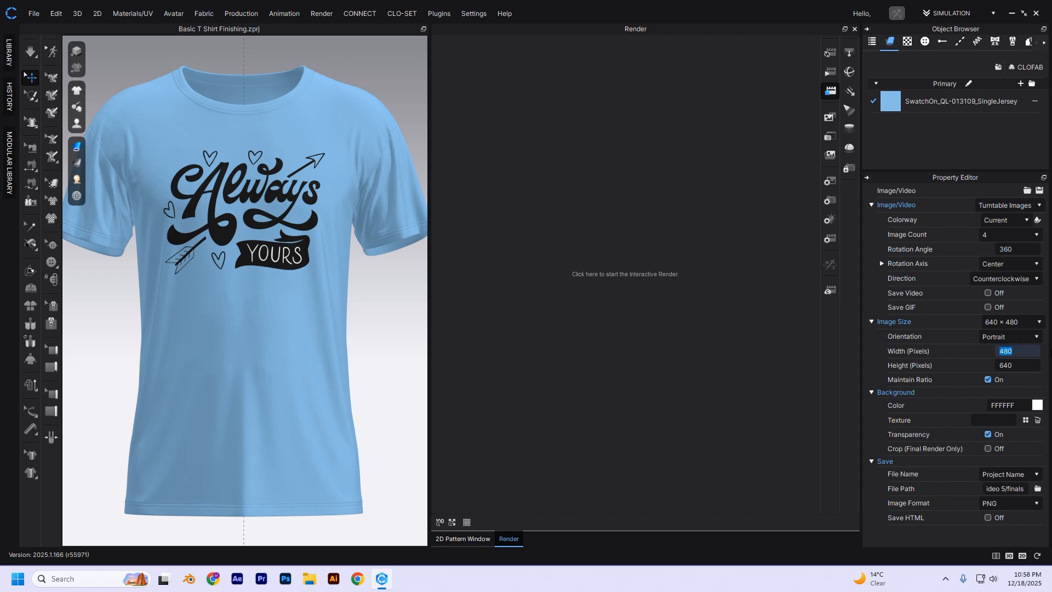
type("1920")
key("Return")
left_click(988, 380)
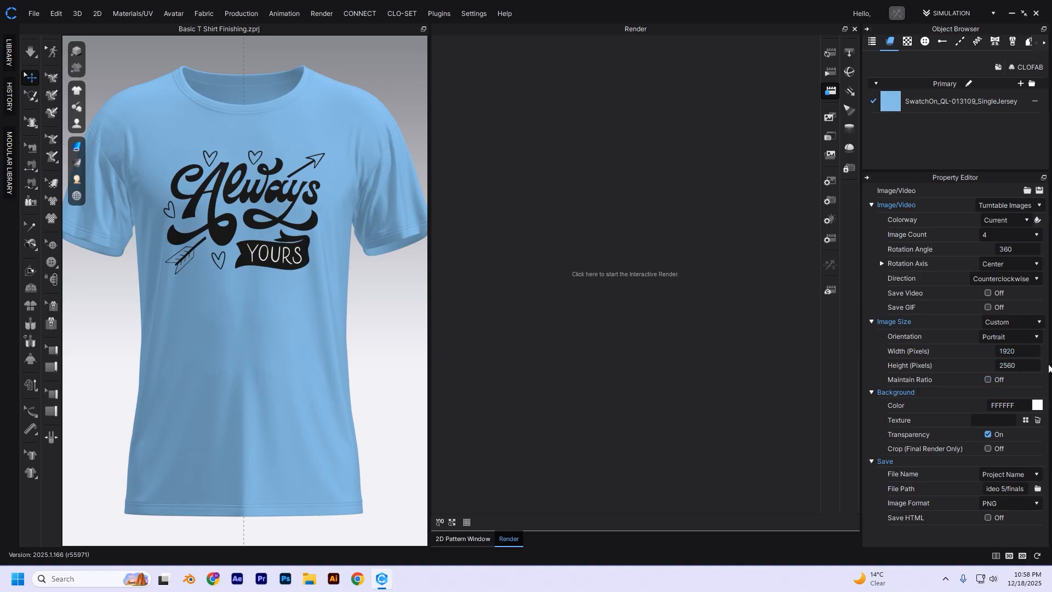
left_click(1035, 366)
type("1920")
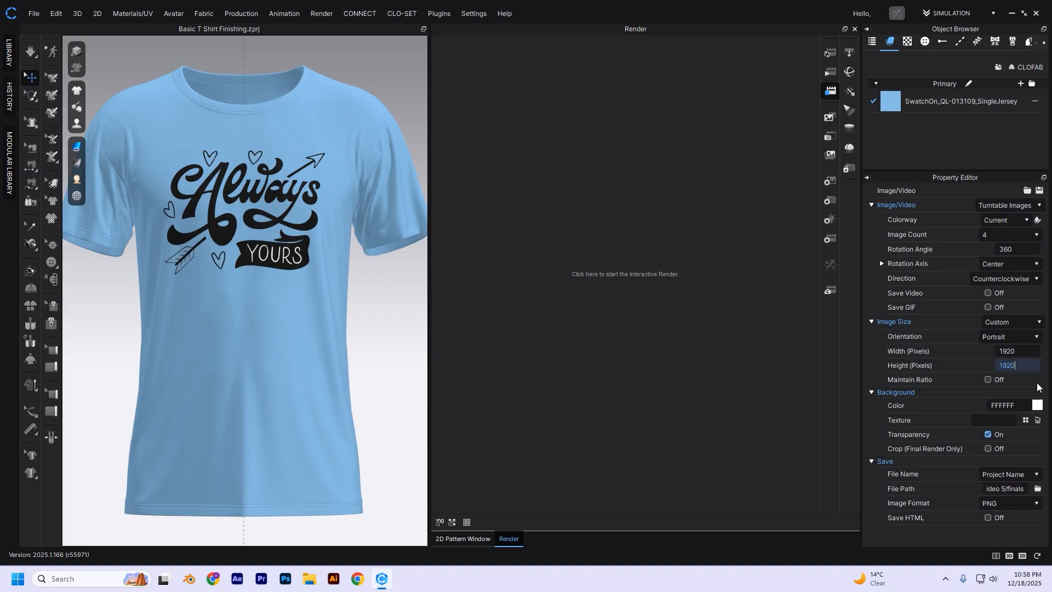
key("Return")
- Inspect the background color choices and the save folder for the render, leaving both as they are
left_click(1038, 405)
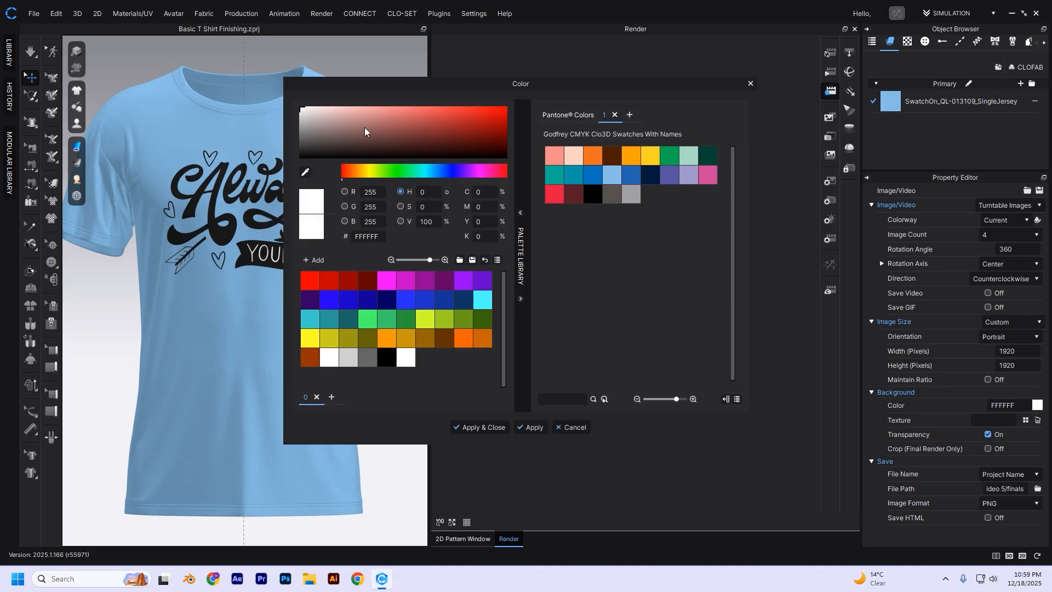
left_click(572, 428)
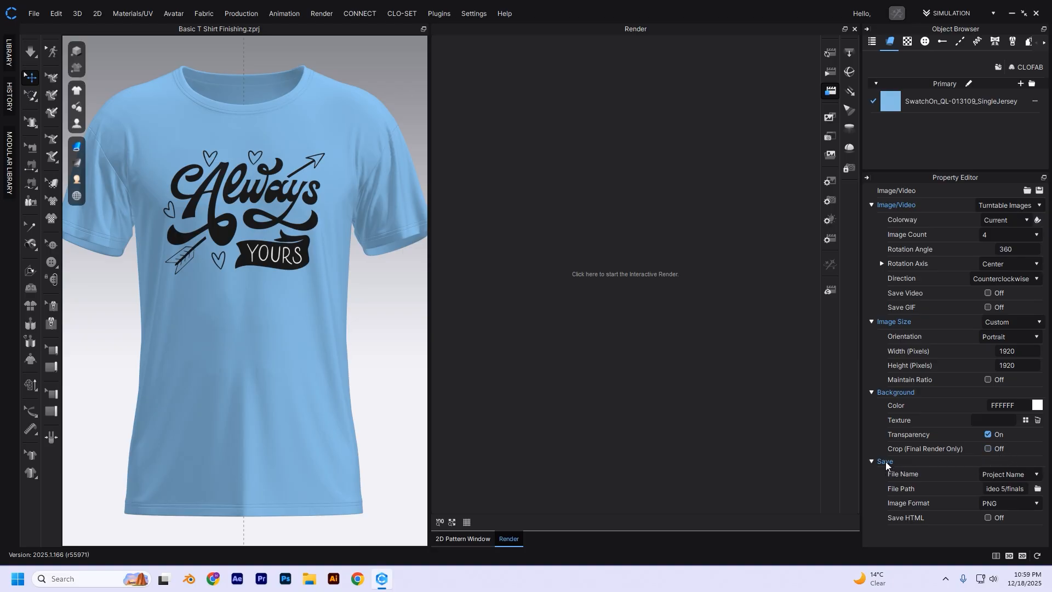
left_click(1037, 488)
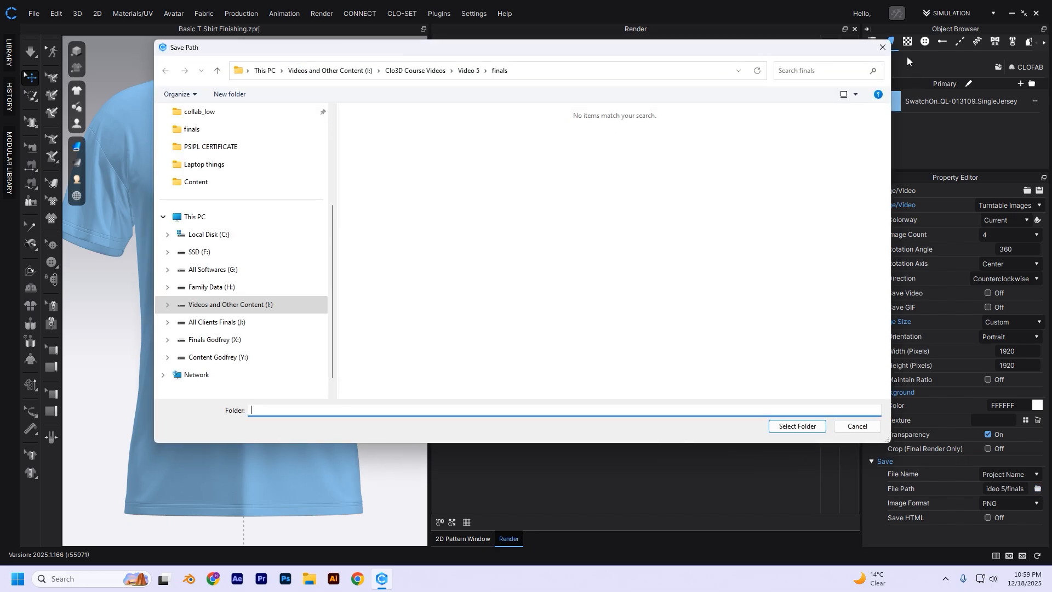
left_click(882, 47)
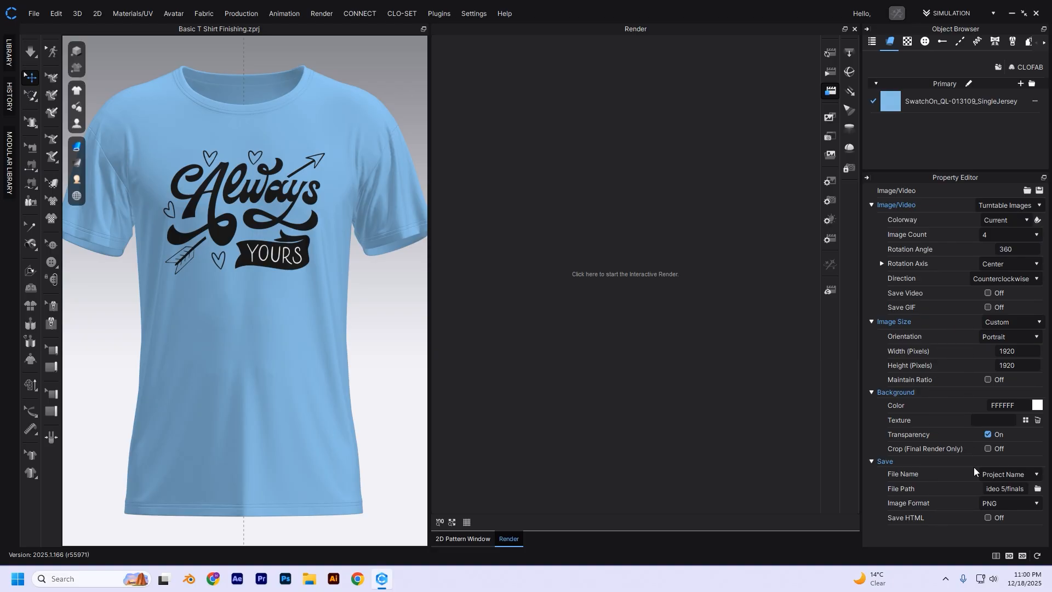
- Set the render output type to Image and open the camera properties
left_click(1009, 206)
left_click(991, 218)
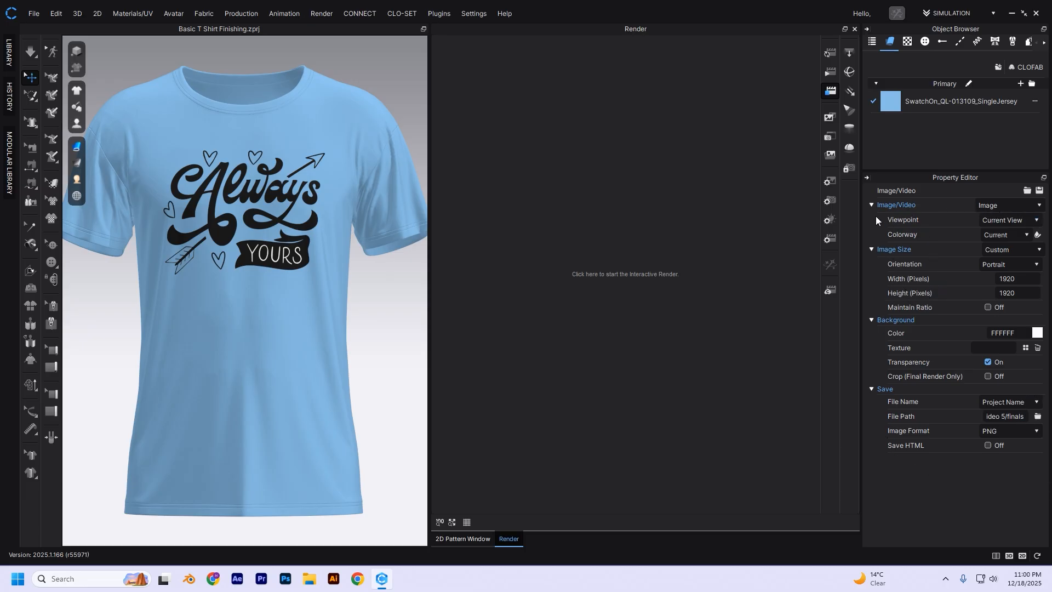
left_click(831, 201)
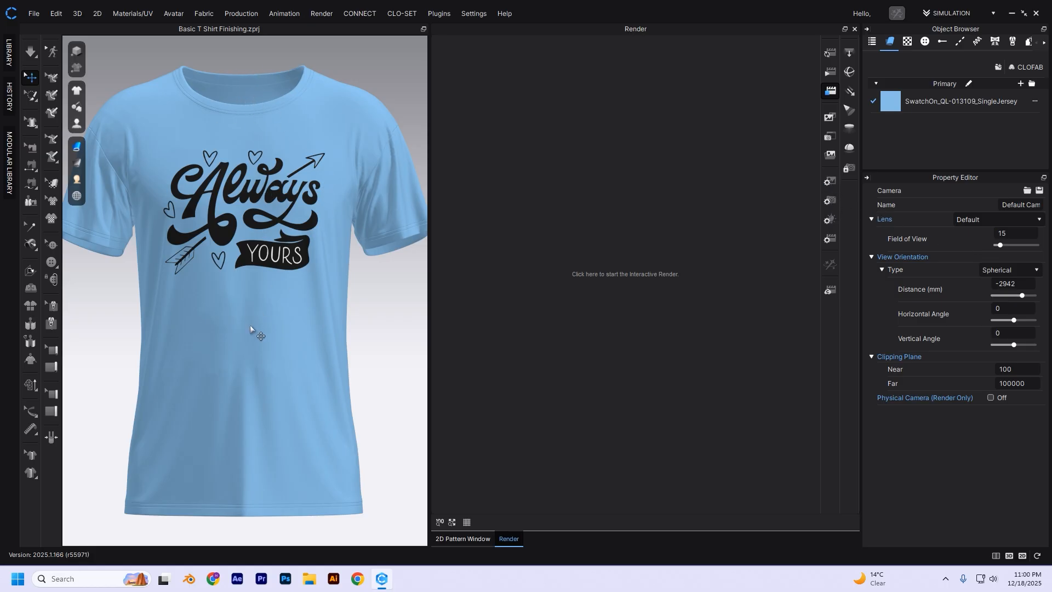
- Set the render light preset to Studio_Vivid
left_click(832, 223)
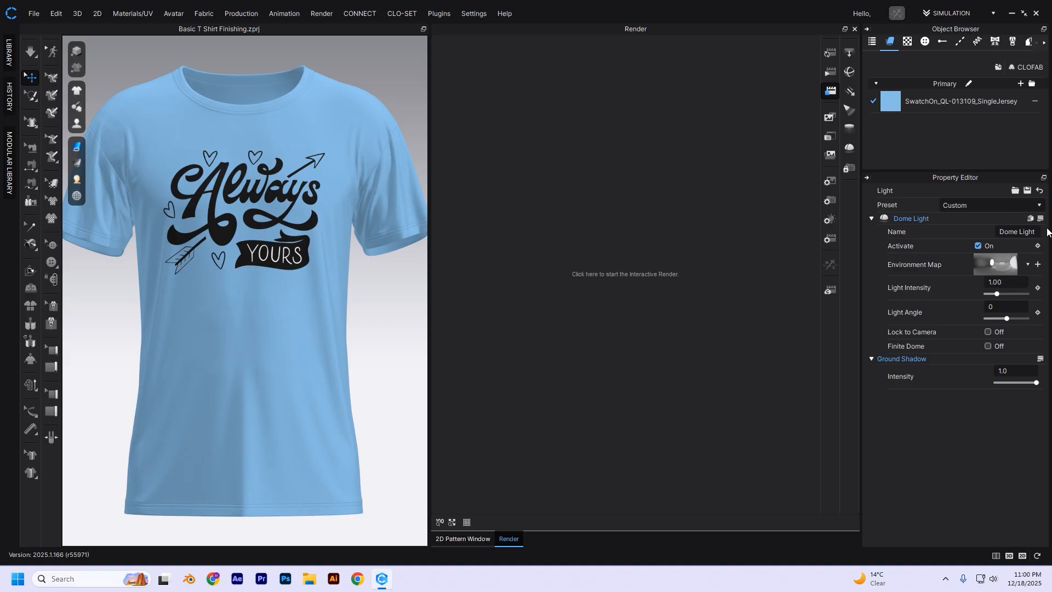
left_click(1014, 205)
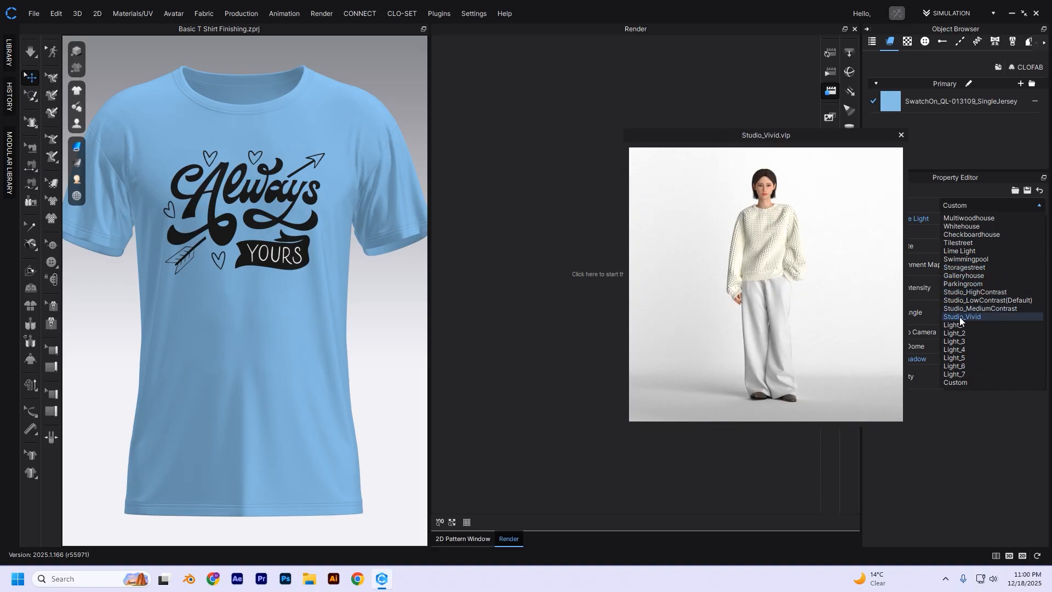
left_click(983, 316)
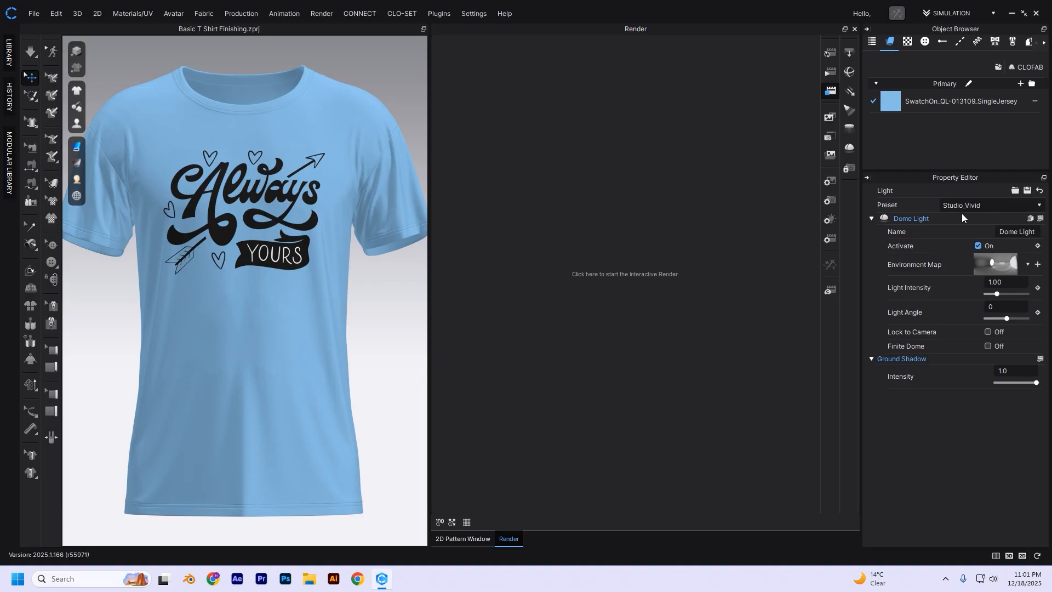
- Open the render properties and switch the engine to CPU, then back to GPU (CUDA)
left_click(831, 240)
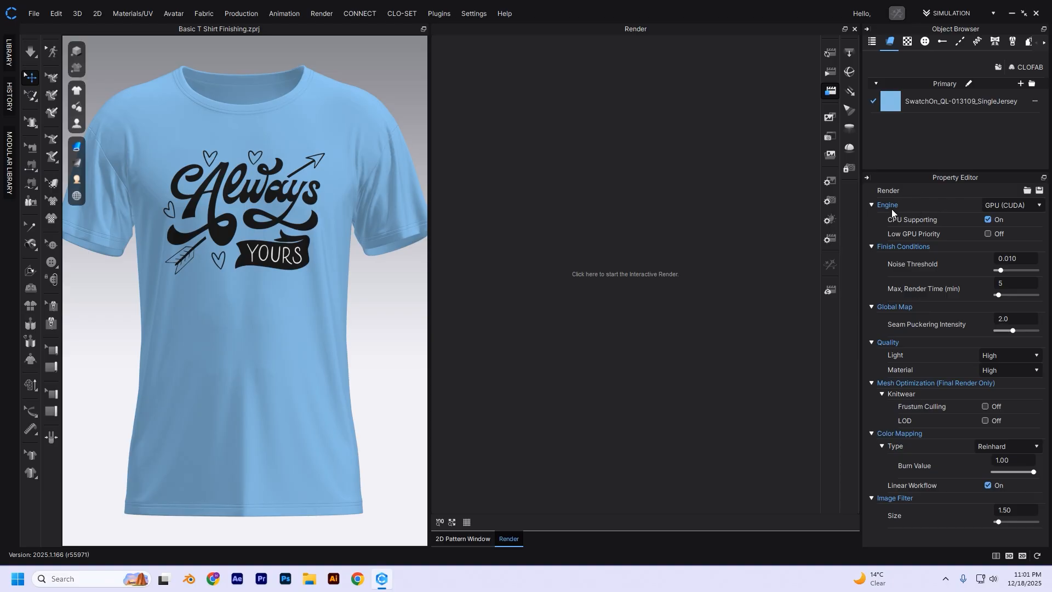
left_click(1040, 205)
left_click(1033, 209)
left_click(992, 222)
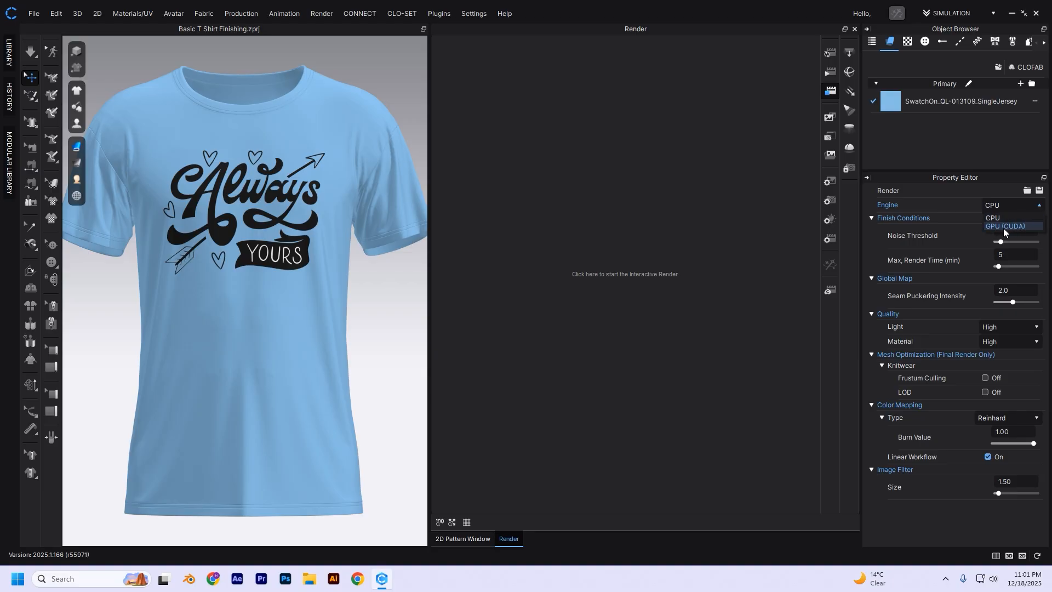
left_click(1013, 226)
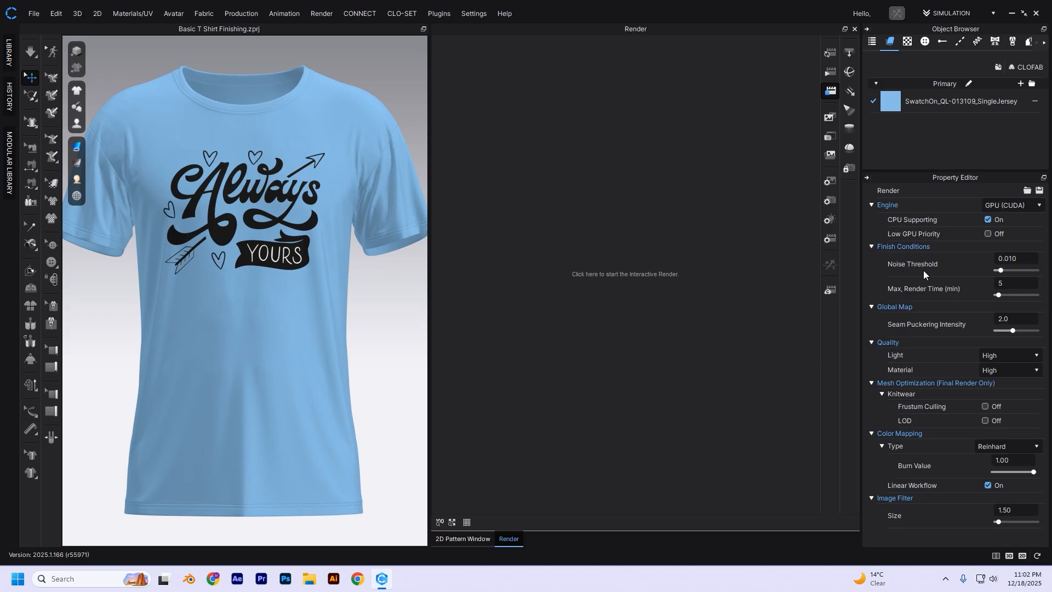
- Set the render noise threshold to 0.020
double_click(1026, 261)
type("0.020")
key("Return")
- Compare the Image/Video properties with the render finish conditions, ending on the render properties
left_click(832, 182)
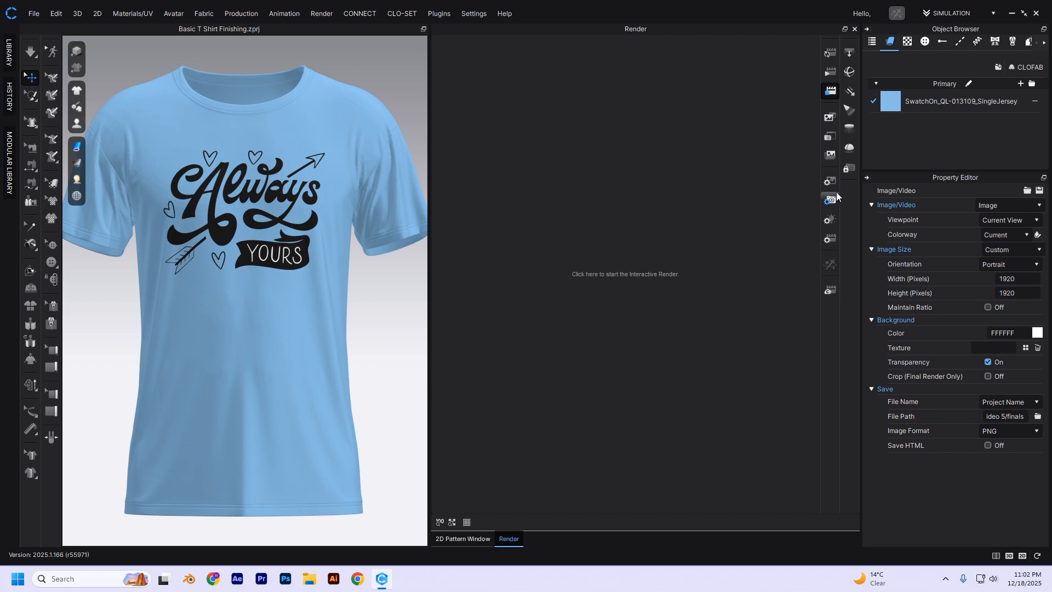
left_click(832, 237)
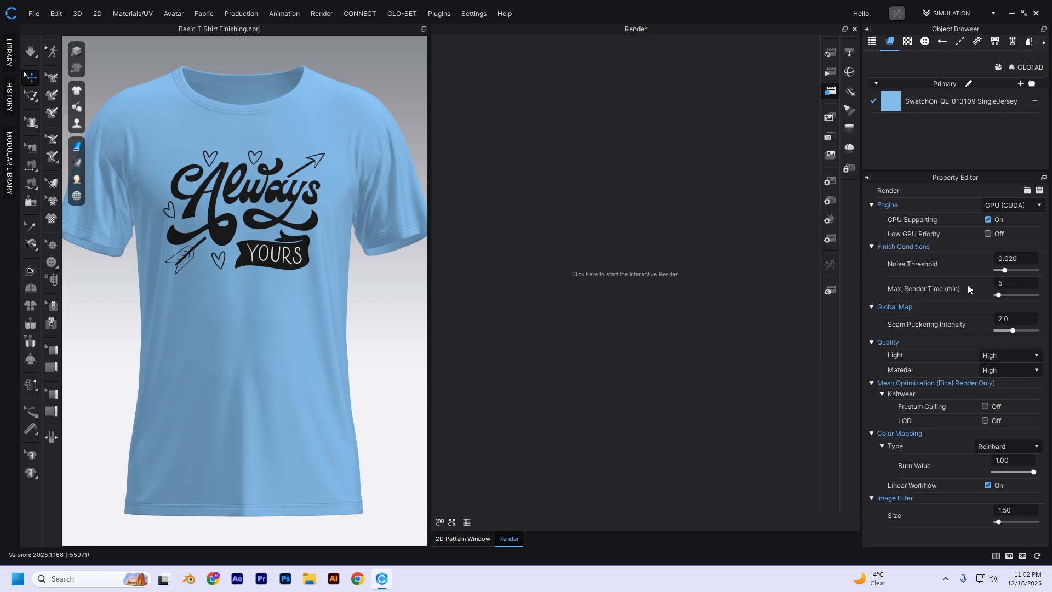
left_click(839, 184)
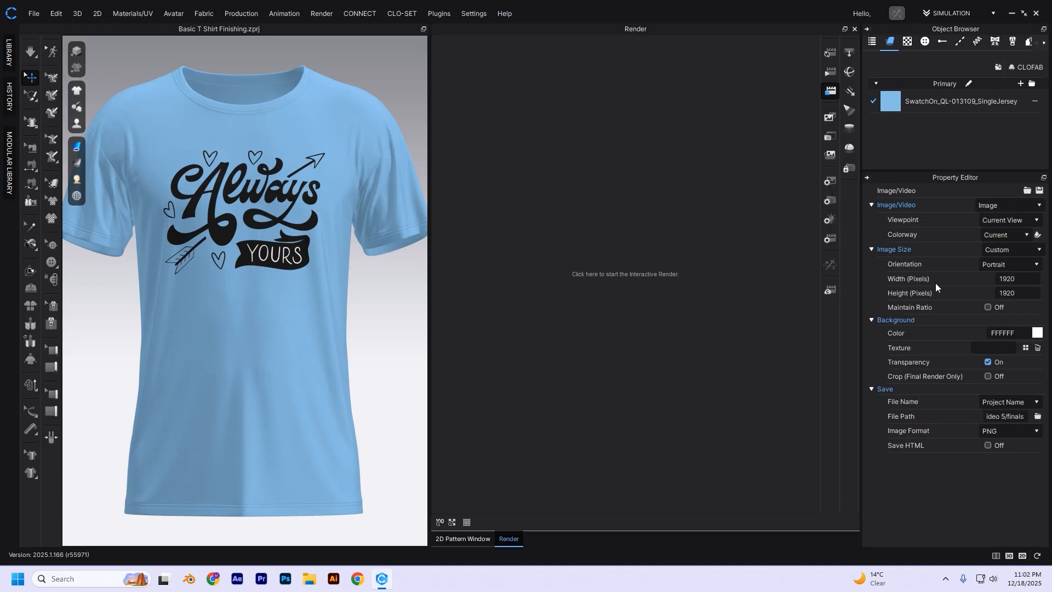
left_click(830, 240)
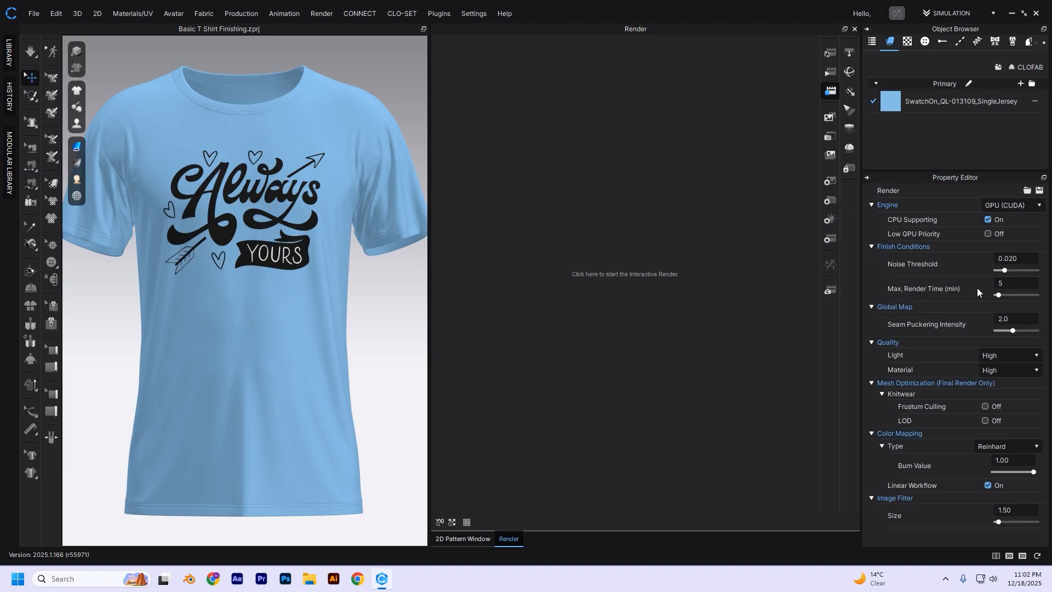
- Set the maximum render time to 2 minutes
left_click(1011, 283)
type("2")
key("Return")
- Set the Light and Material render quality to Medium
left_click(1011, 357)
left_click(947, 353)
left_click(1007, 355)
left_click(1008, 376)
left_click(1001, 371)
left_click(1005, 390)
- Set both the Light and Material render quality to High
left_click(1018, 356)
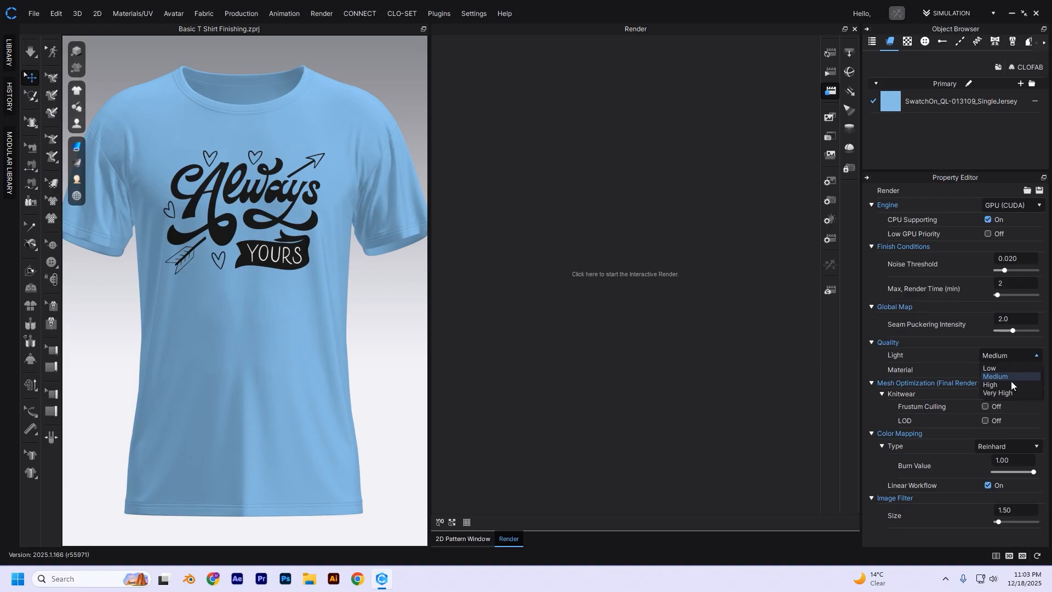
left_click(994, 384)
left_click(1009, 370)
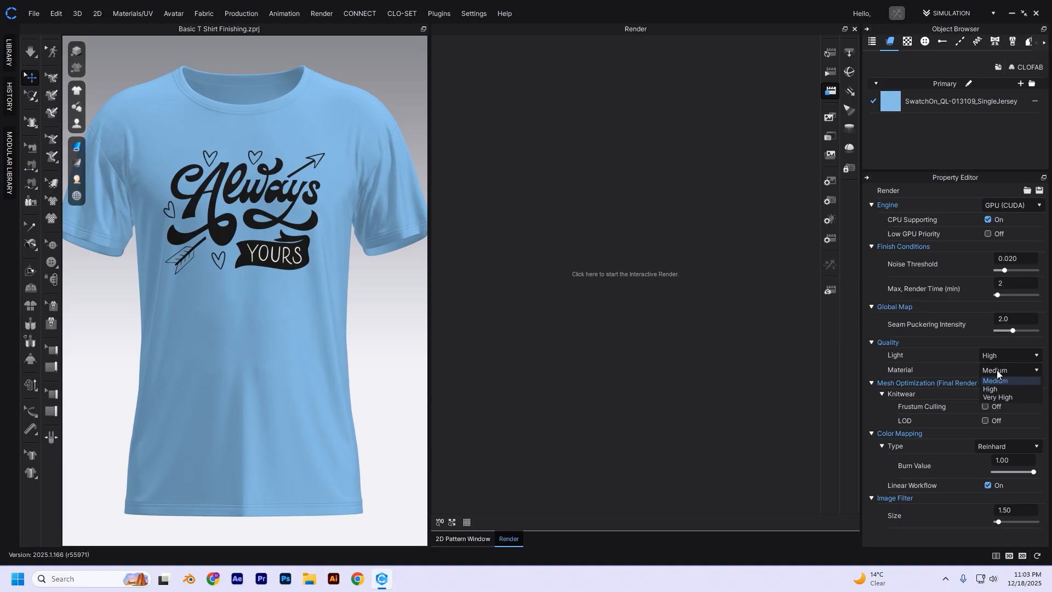
left_click(992, 400)
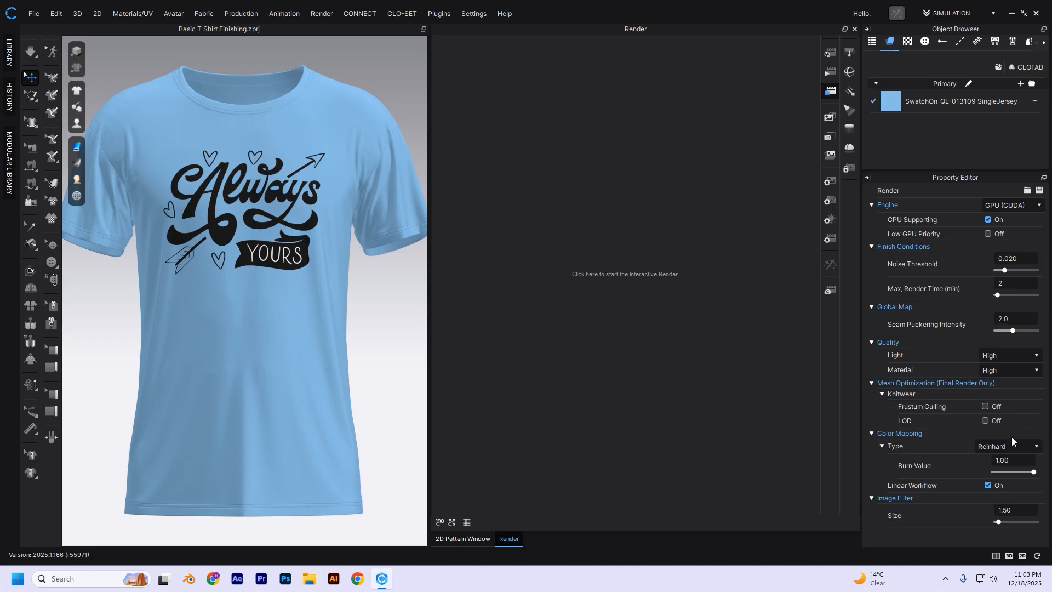
- Widen the render window slightly and review the Image/Video, light and render properties
left_click_drag(429, 228, 397, 224)
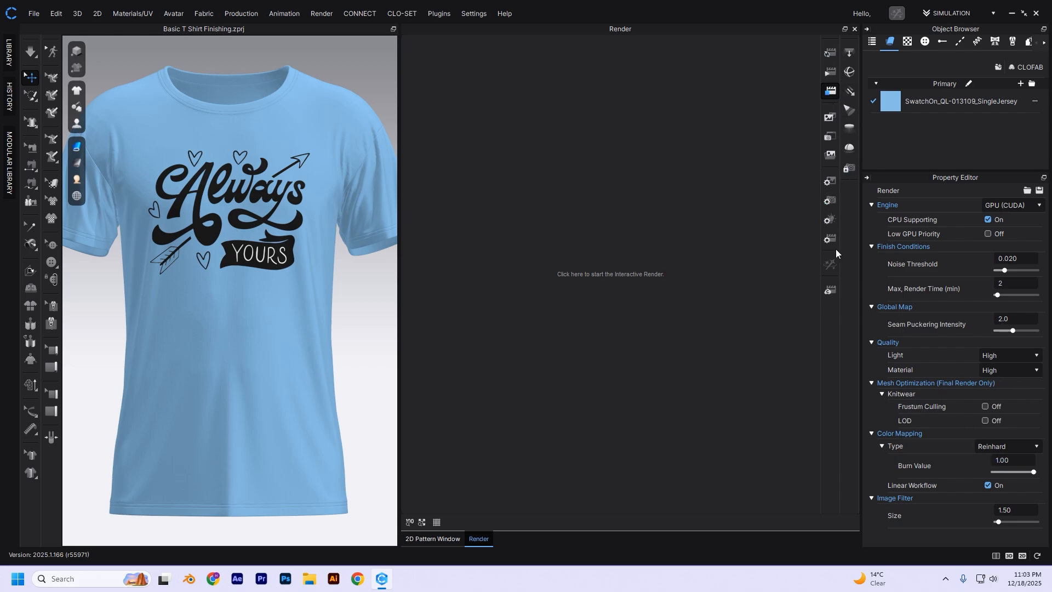
left_click(830, 181)
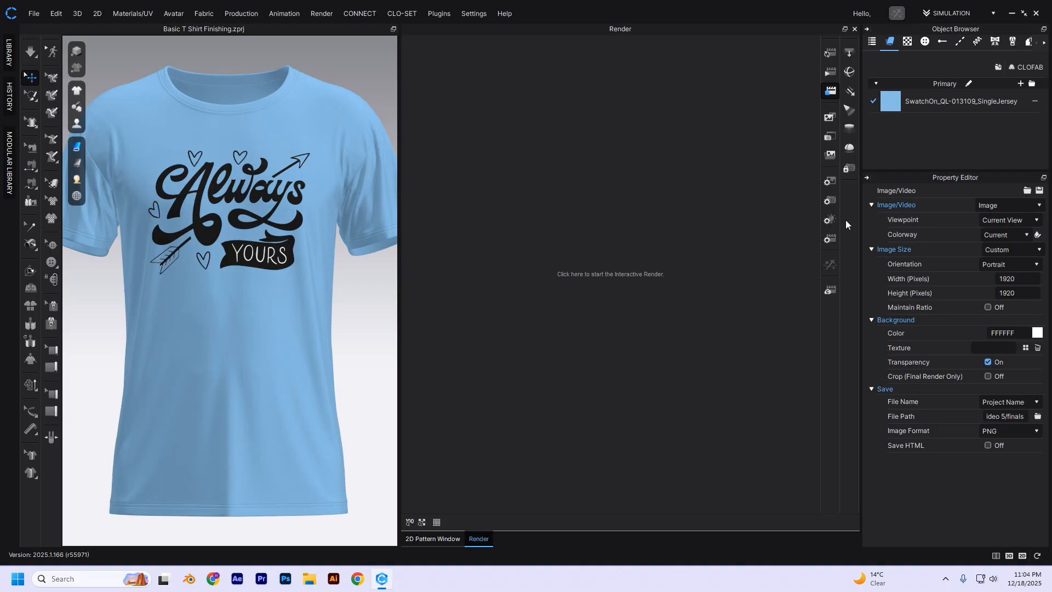
left_click(831, 221)
left_click(831, 240)
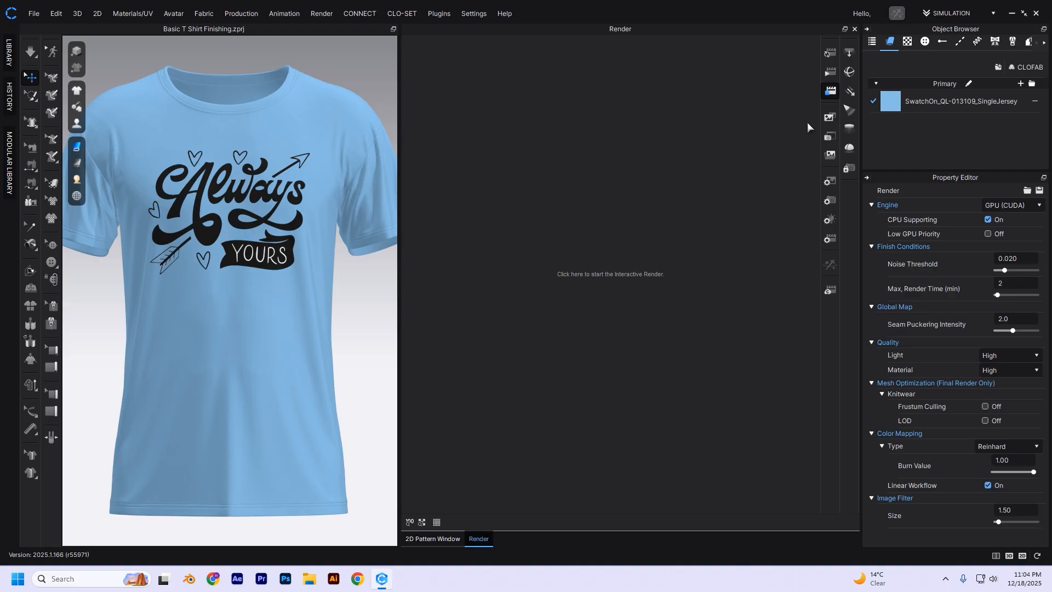
- Start the interactive render and preview the T-shirt from angled views on both sides
left_click(827, 53)
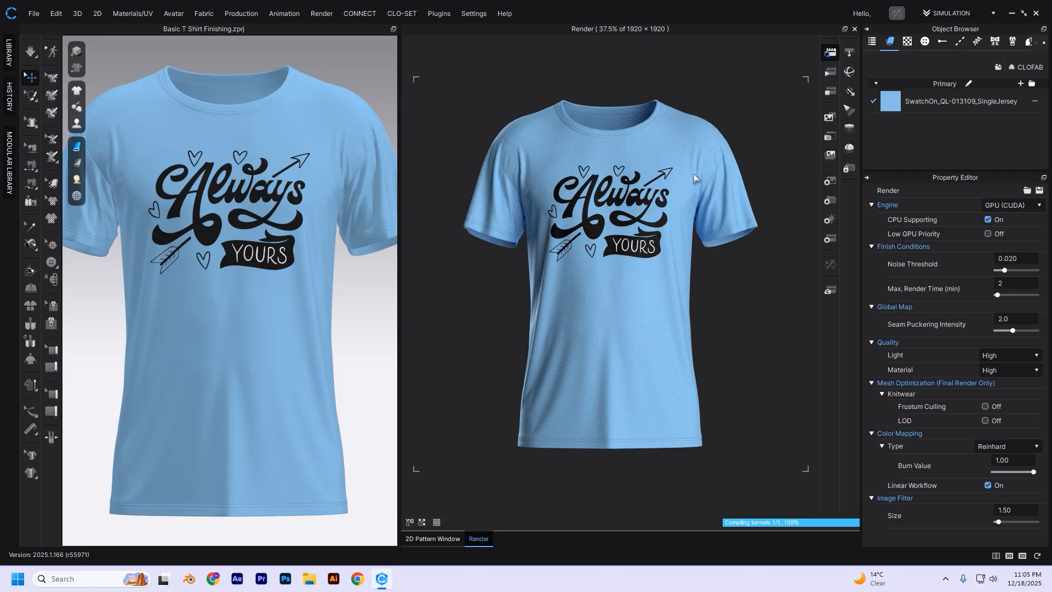
left_click(347, 296)
mouse_move(347, 293)
middle_mouse_down()
mouse_move(374, 306)
mouse_move(360, 287)
mouse_move(334, 307)
mouse_move(336, 290)
middle_mouse_up()
right_click_drag(333, 282, 390, 298)
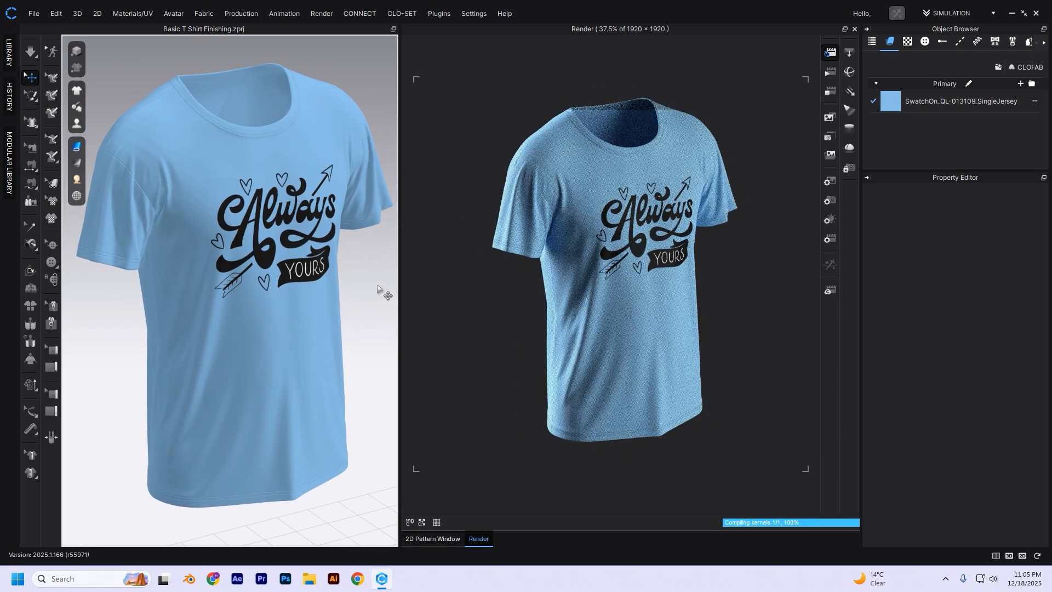
right_click_drag(383, 291, 265, 269)
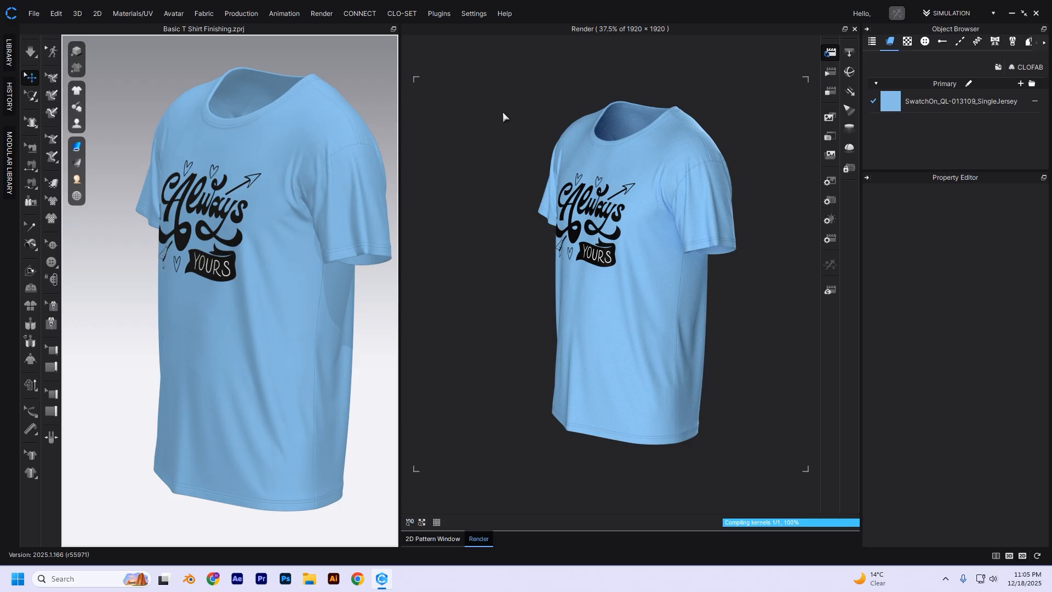
- Check the 2D patterns, return to the render view and stop the interactive render
left_click(444, 540)
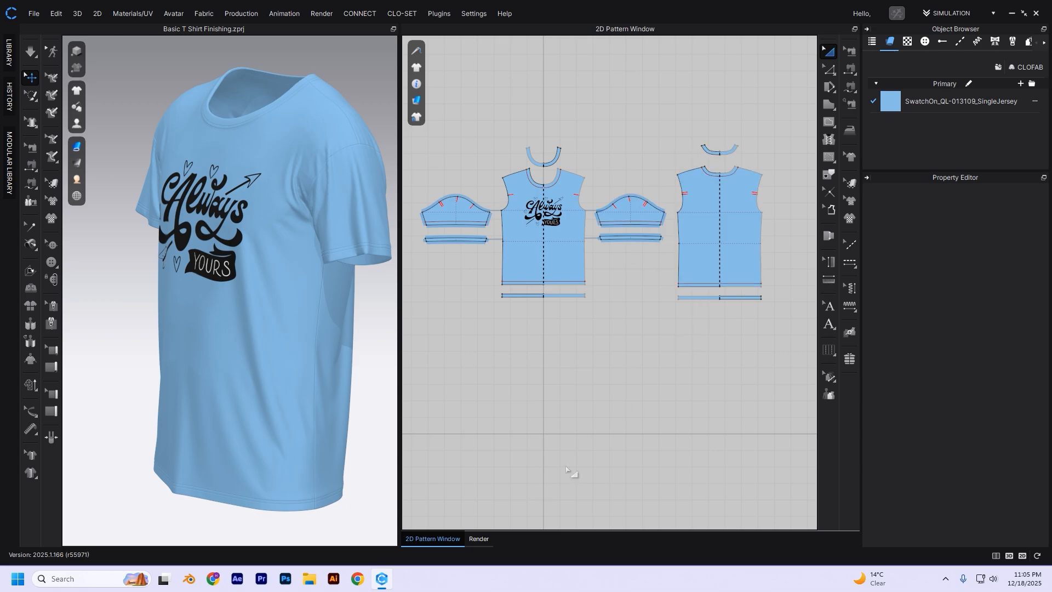
left_click(478, 538)
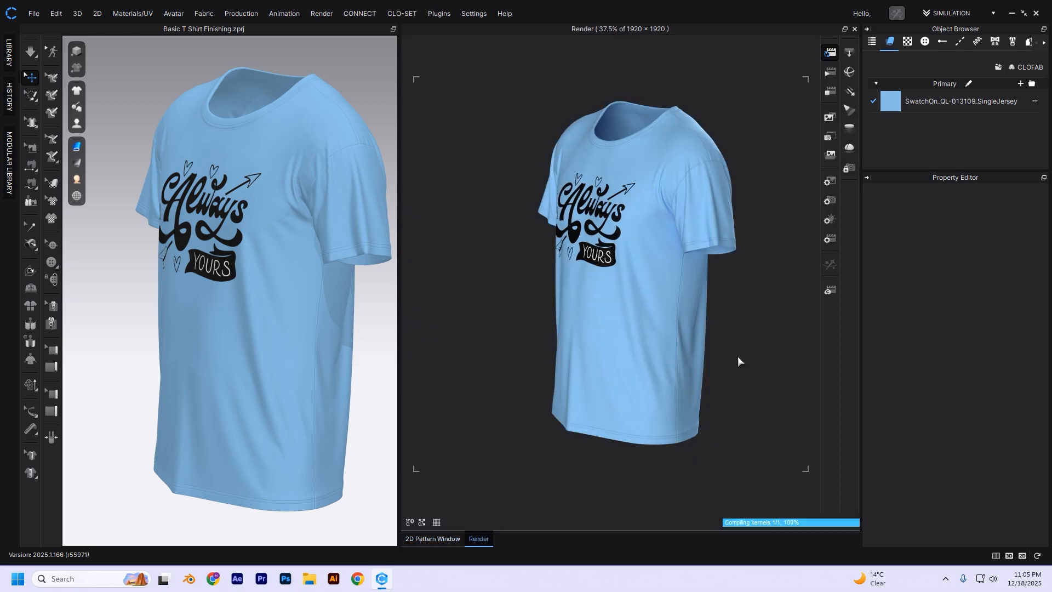
left_click(833, 91)
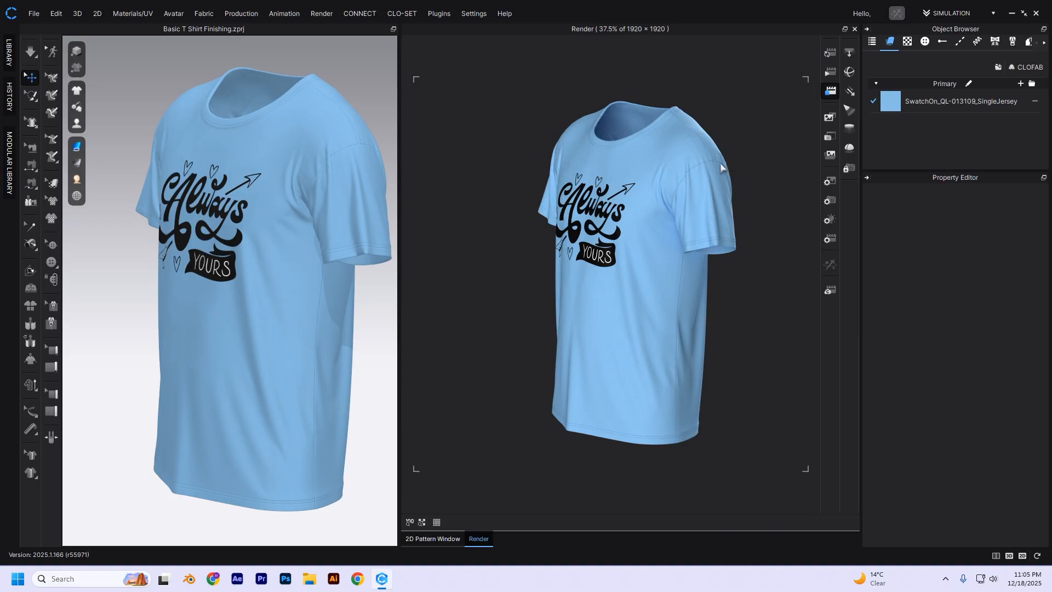
- Inspect the T-shirt's back in the 3D view and return to an enlarged front view
scroll(296, 192, "up", 2)
right_click_drag(296, 192, 213, 121)
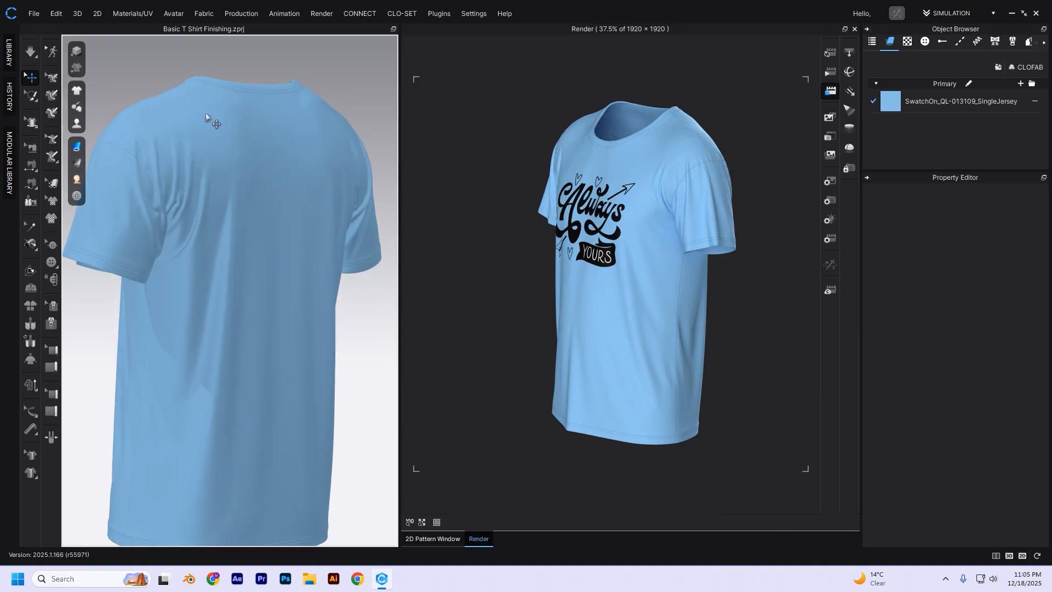
right_click_drag(245, 218, 323, 200)
key("2")
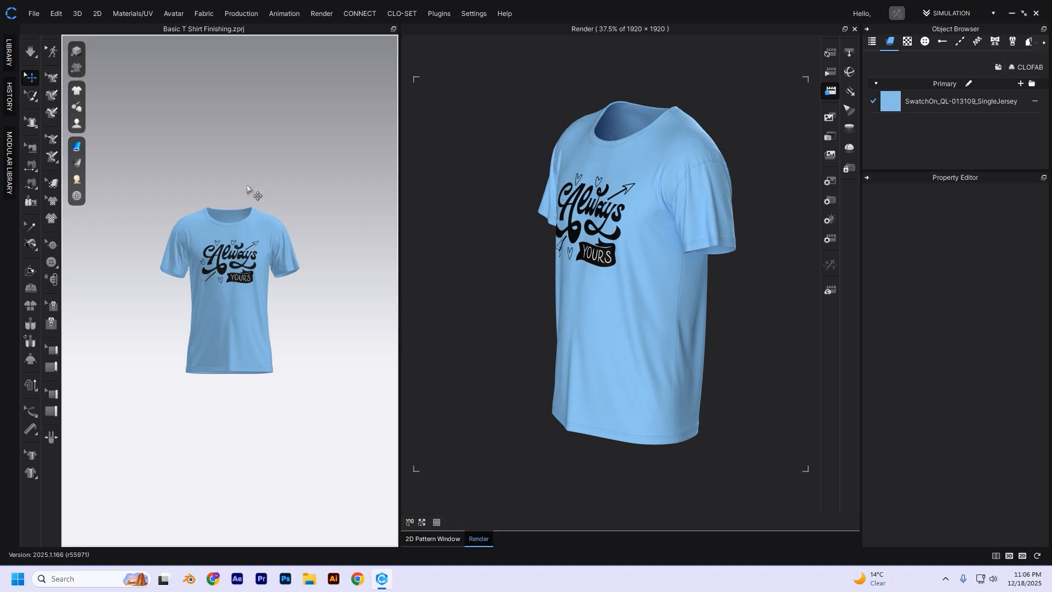
scroll(246, 276, "up", 3)
scroll(253, 272, "up", 3)
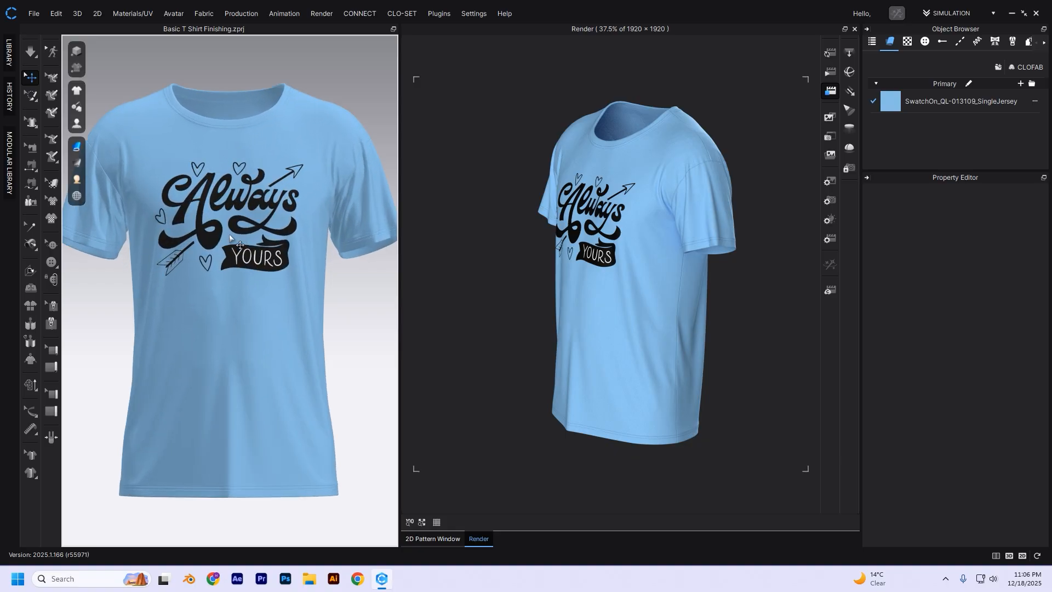
- Review the Image/Video, light and render properties for the final render
left_click(831, 89)
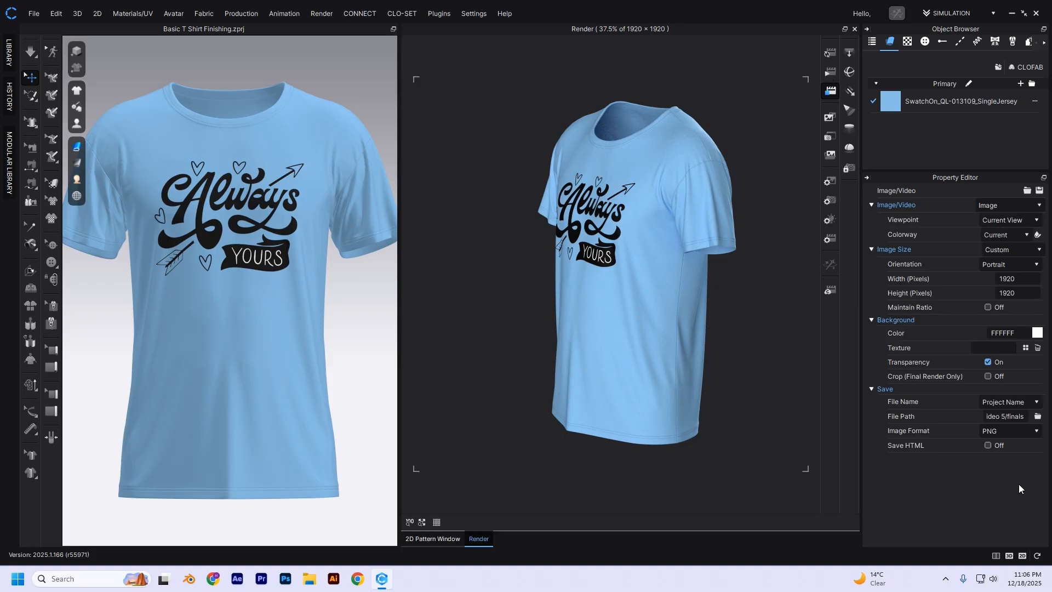
left_click(830, 220)
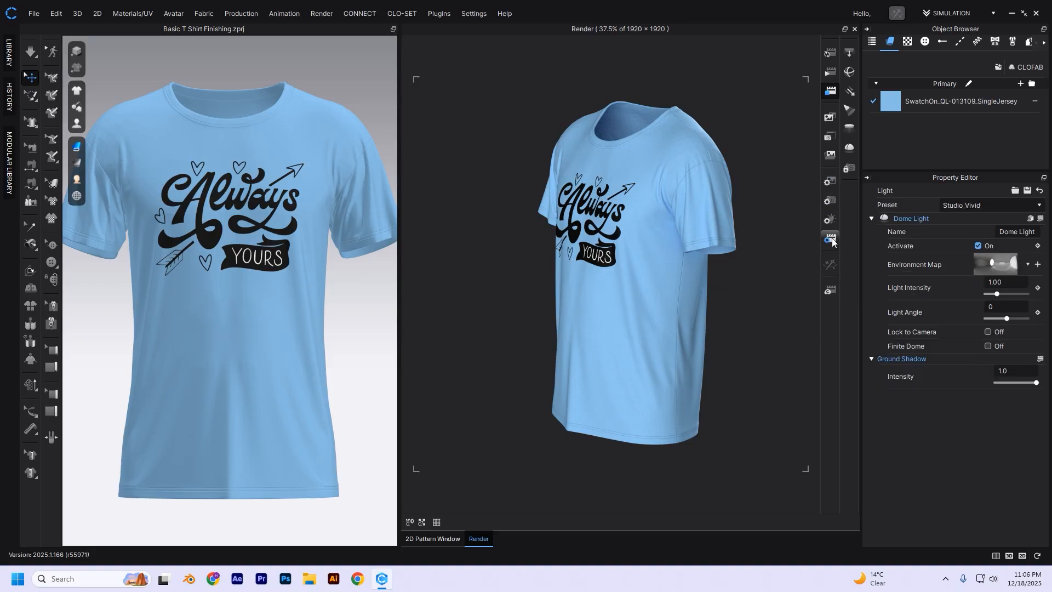
left_click(831, 239)
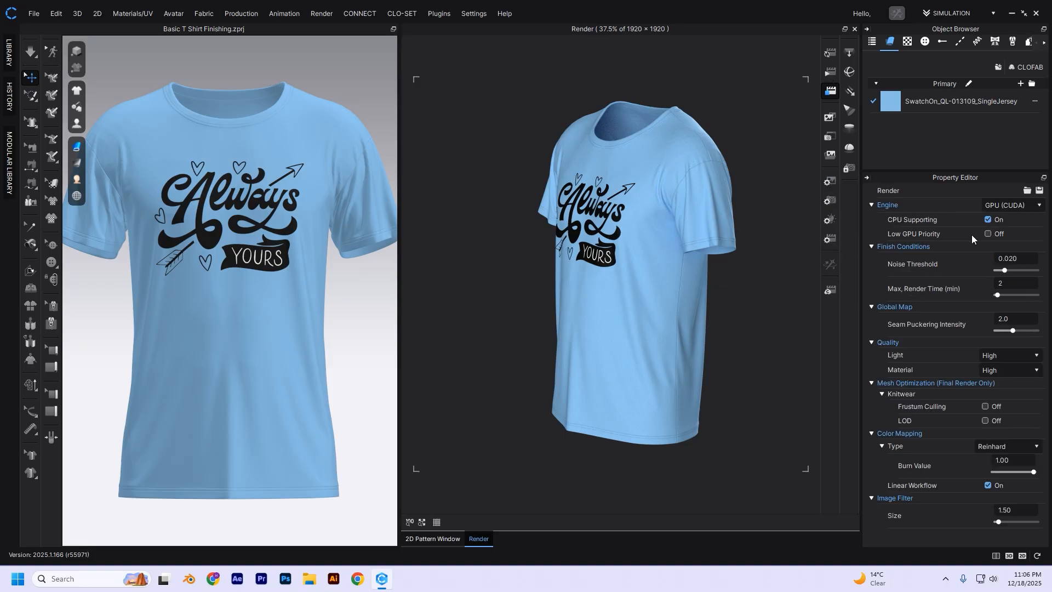
left_click(833, 184)
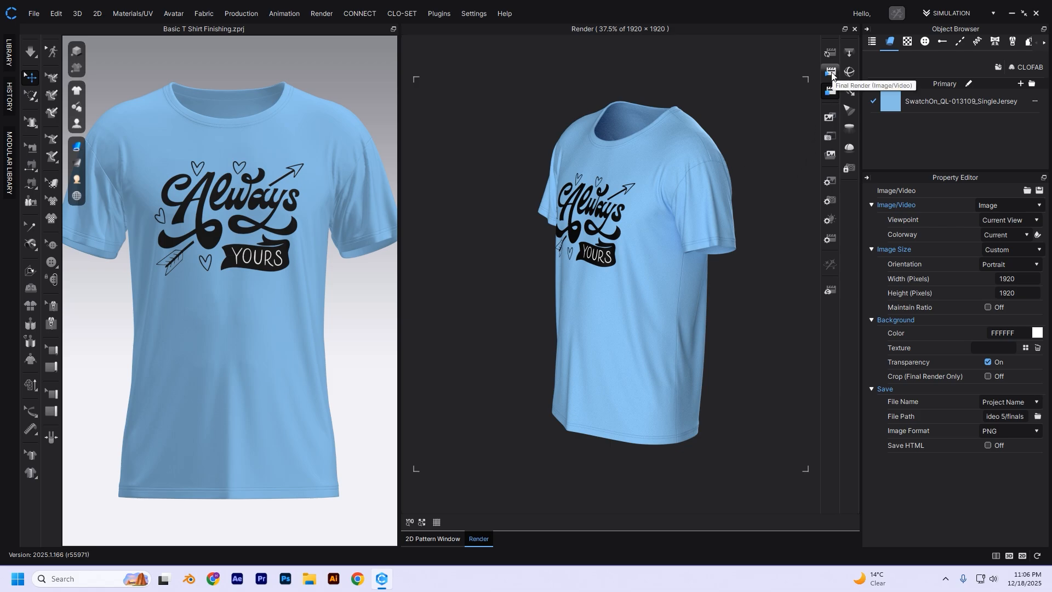
- Widen the render window, turn the T-shirt slightly to an angled front view and run the final image render
left_click_drag(400, 248, 358, 248)
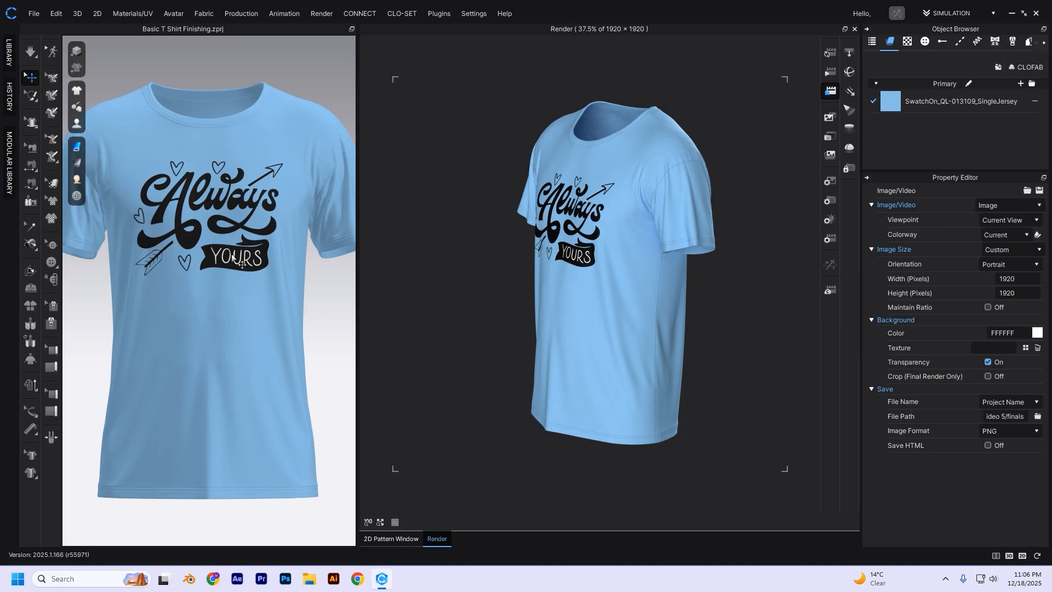
right_click_drag(210, 291, 236, 290)
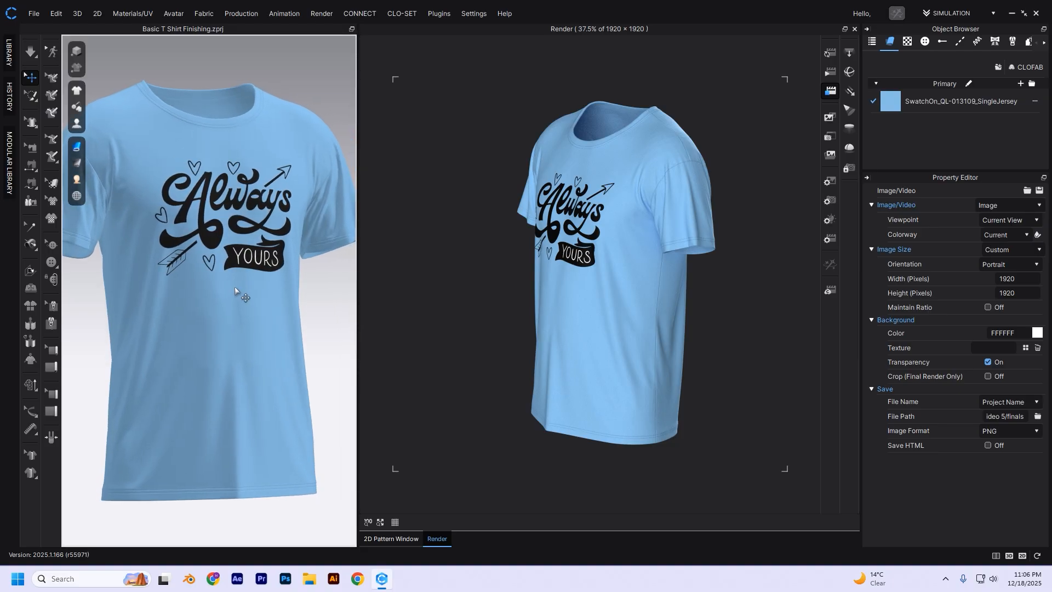
left_click(830, 76)
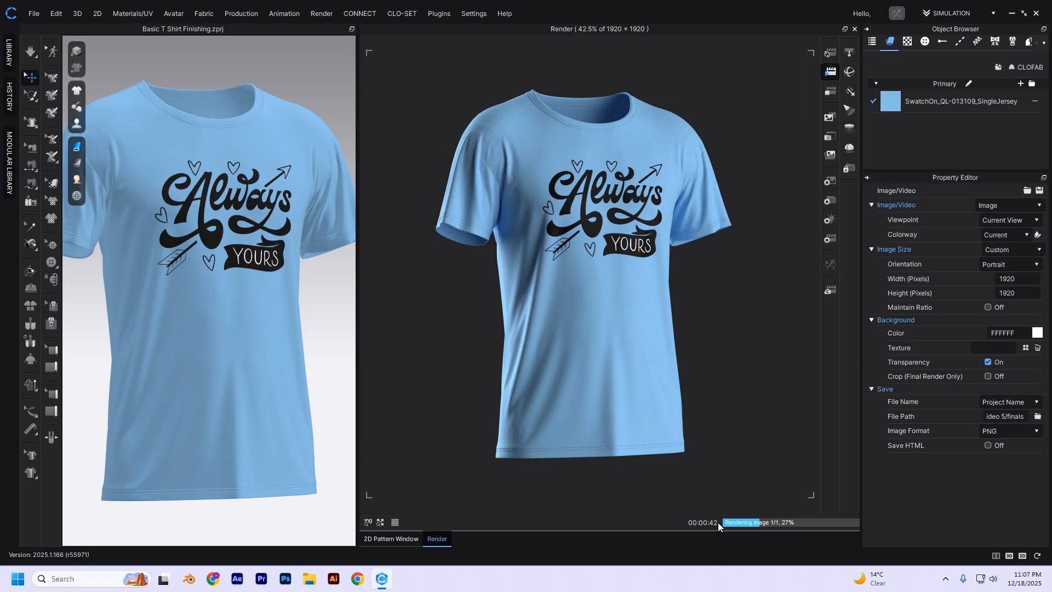
left_click(829, 242)
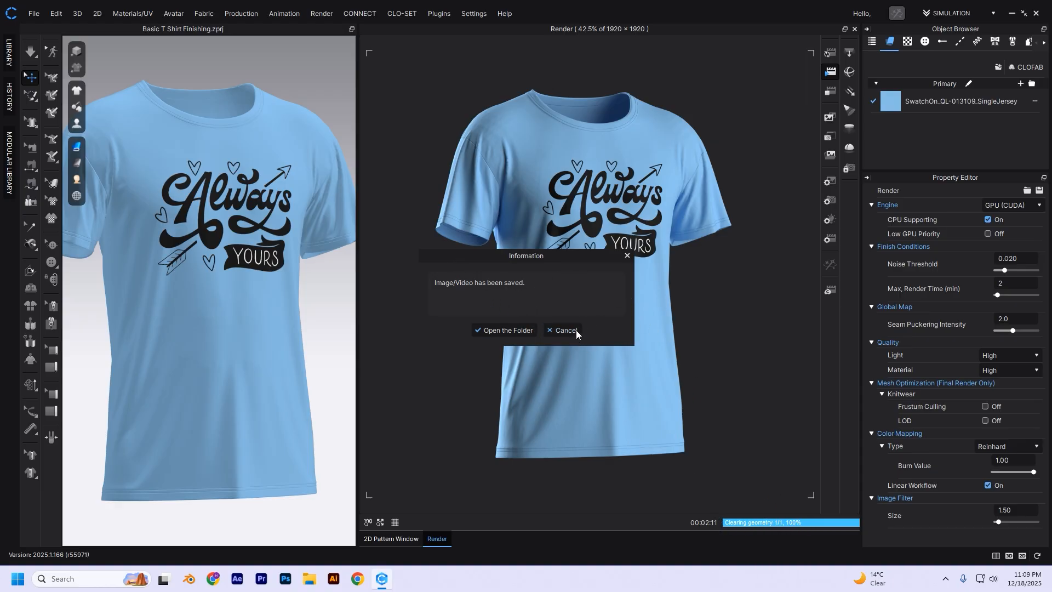
- Open the saved render's output folder and view Basic T Shirt Finishing.png and Basic T Shirt Finishing_1.png
left_click_drag(524, 255, 516, 229)
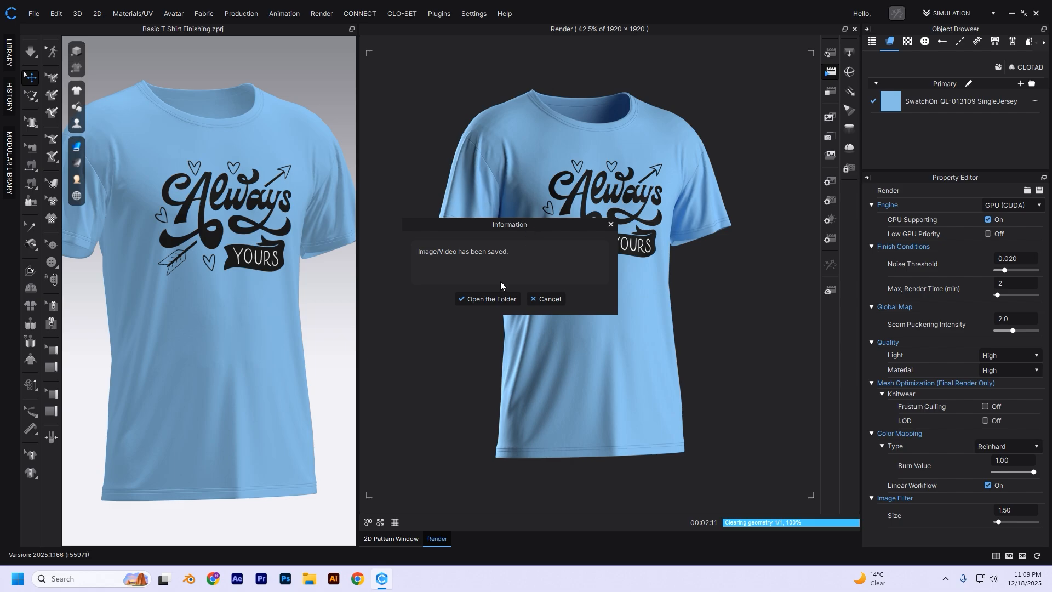
left_click(495, 300)
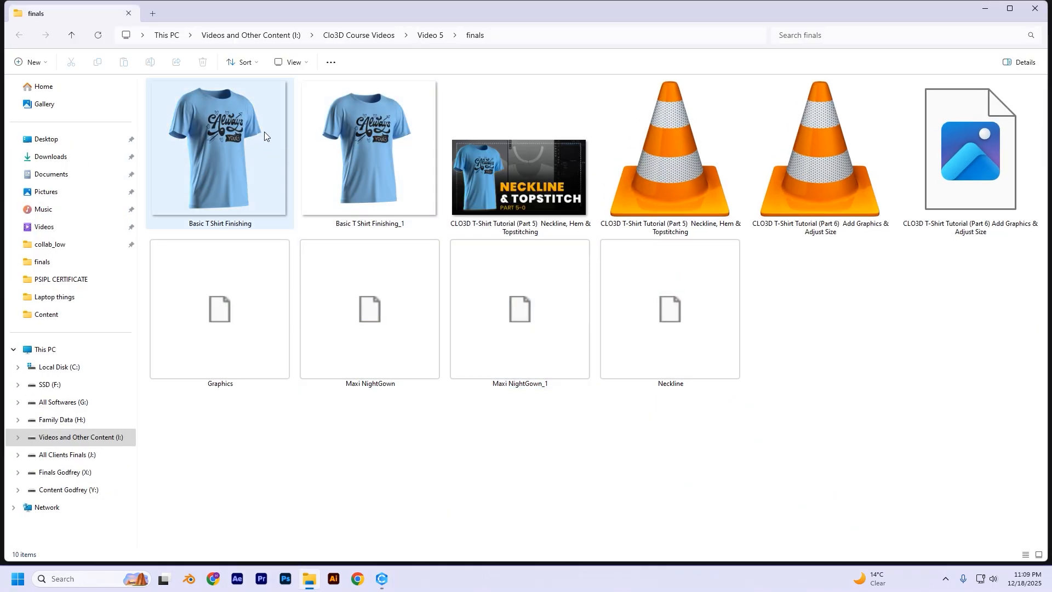
left_click(225, 136)
double_click(225, 135)
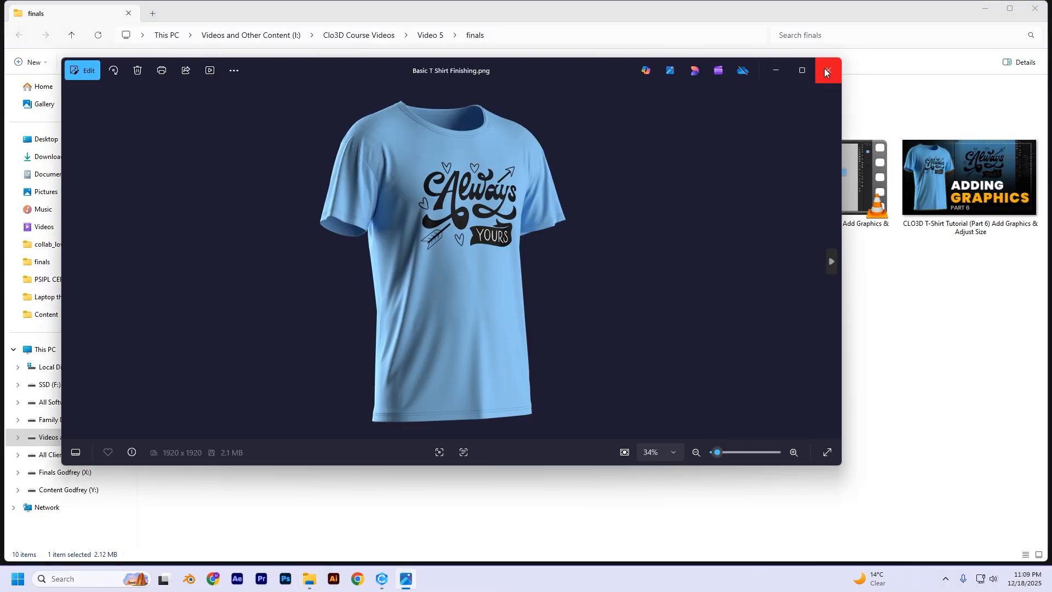
left_click(828, 70)
left_click(358, 152)
double_click(358, 152)
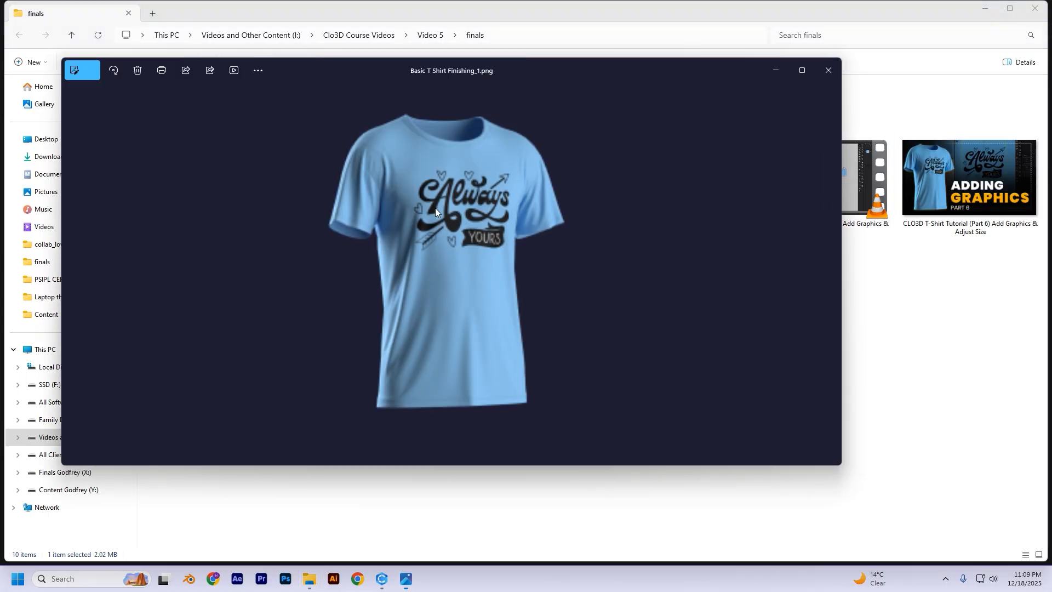
left_click(834, 69)
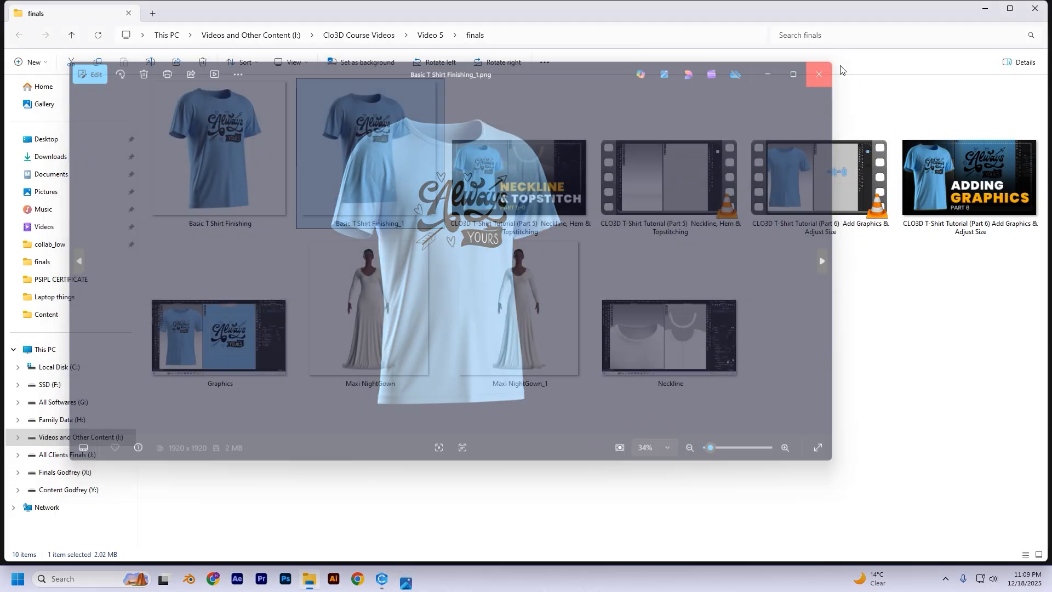
- Minimize the finals folder, return to CLO and widen the render window slightly
left_click(985, 8)
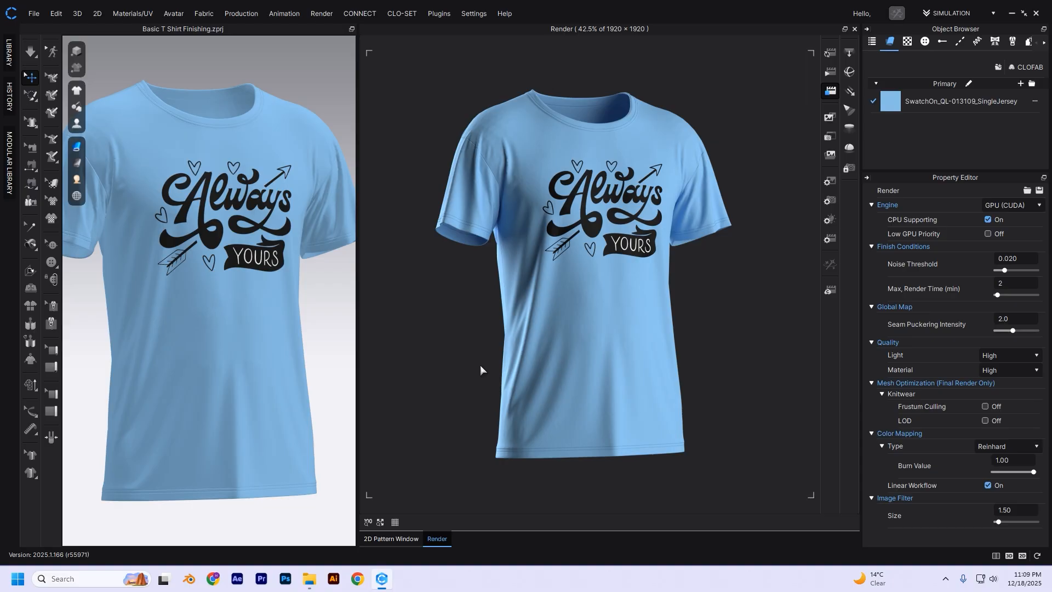
mouse_move(359, 321)
left_mouse_down()
mouse_move(391, 320)
mouse_move(358, 320)
left_mouse_up()
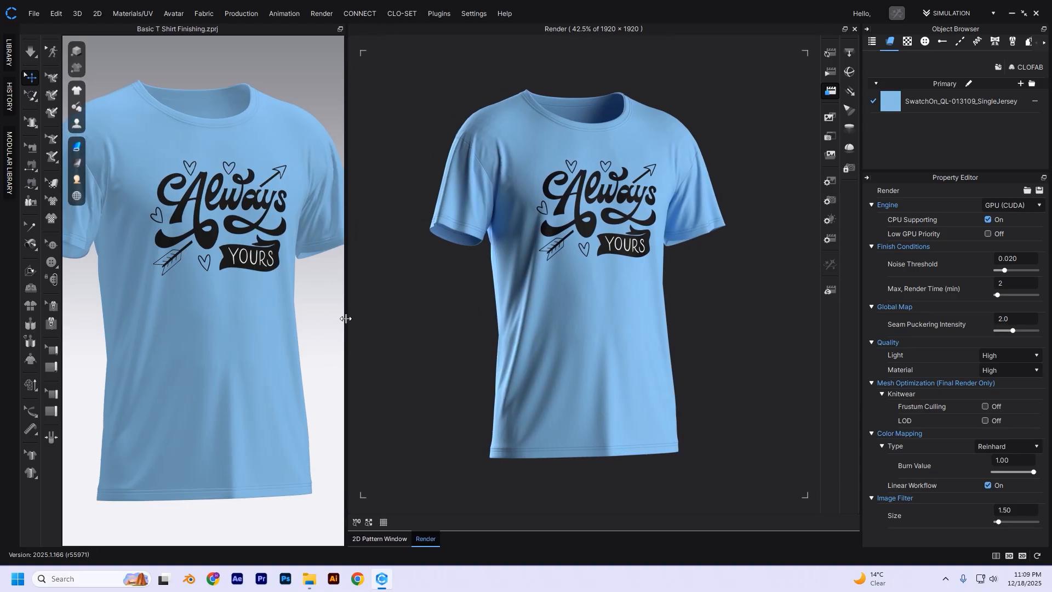